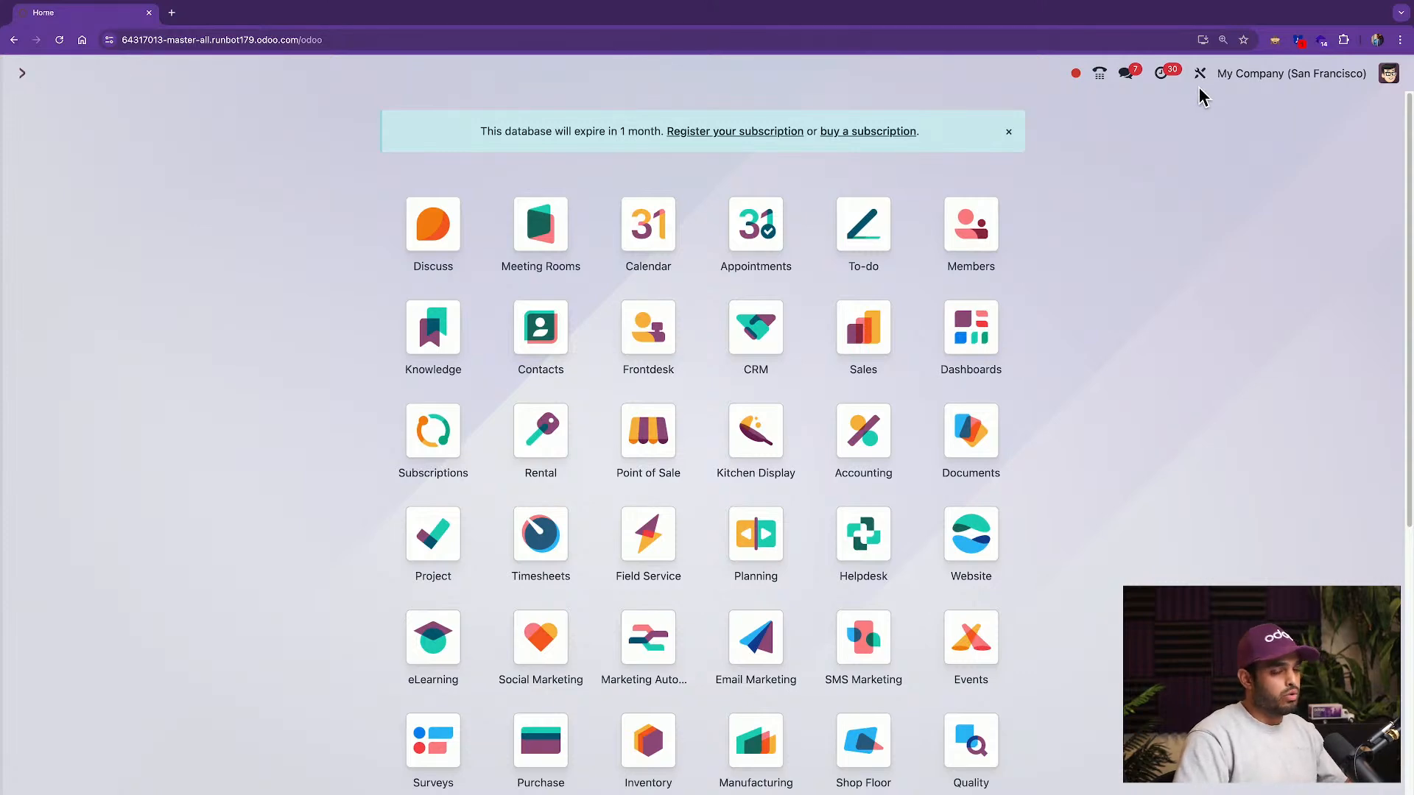
Open the Apps catalogue and search its modules for "studio".
scroll(1057, 228, down, 6)
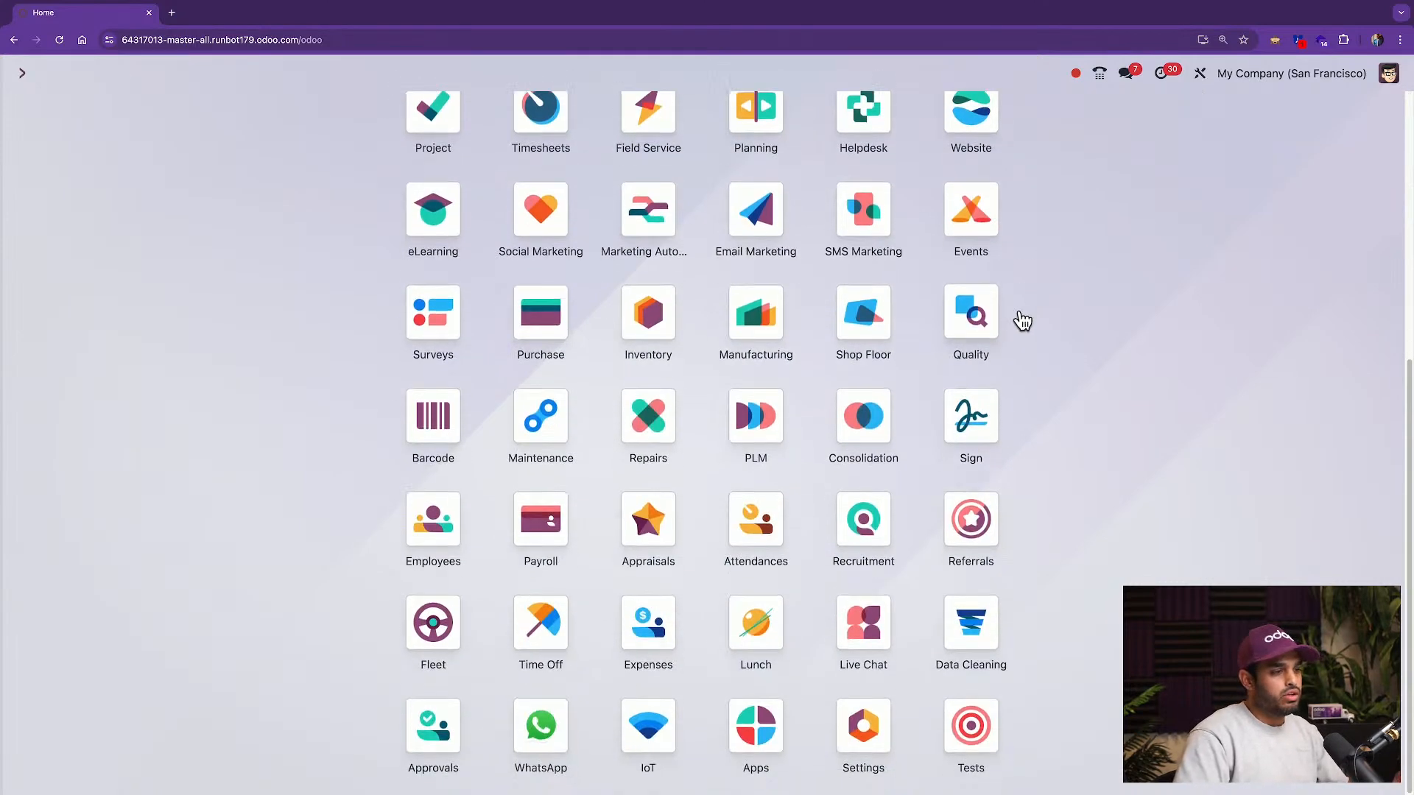
click(769, 708)
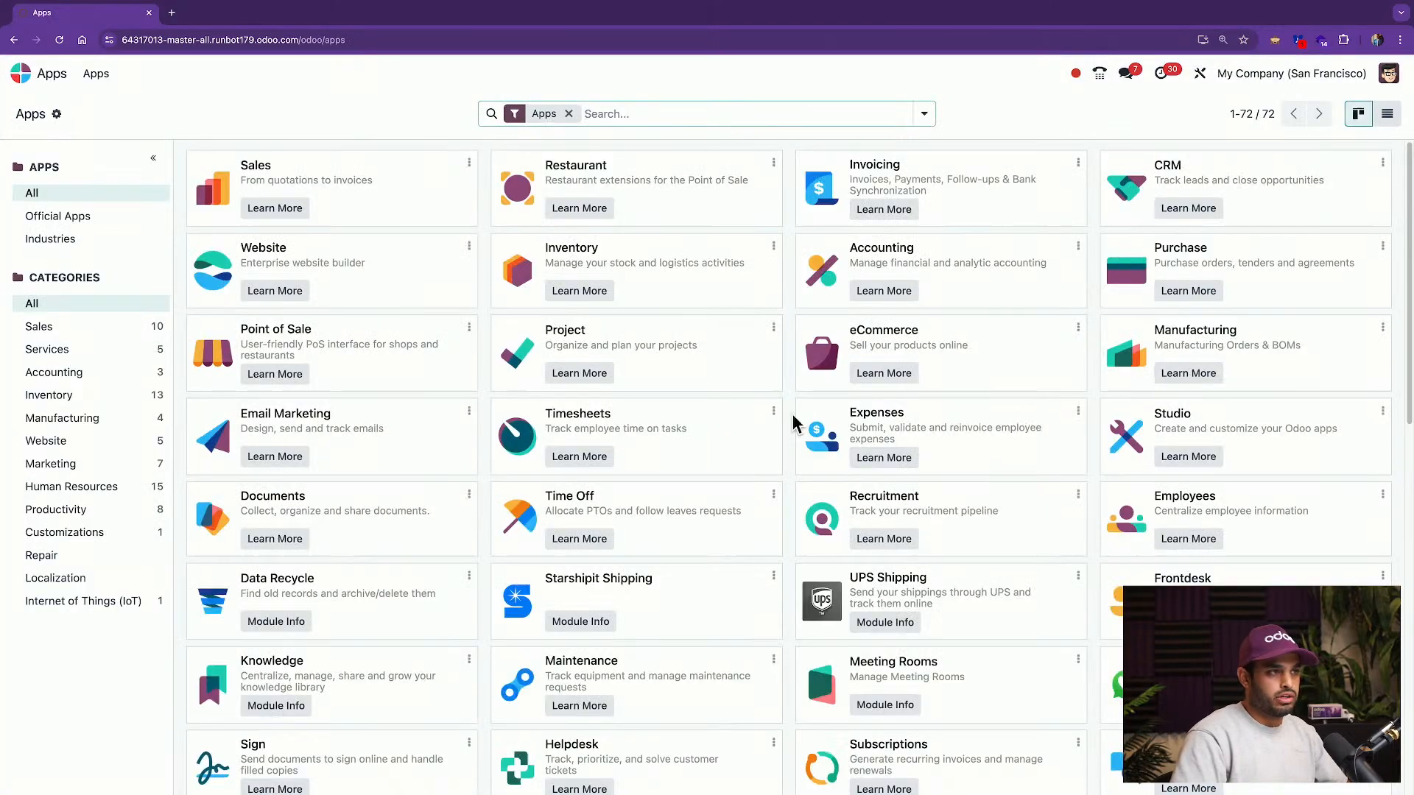
text(studio)
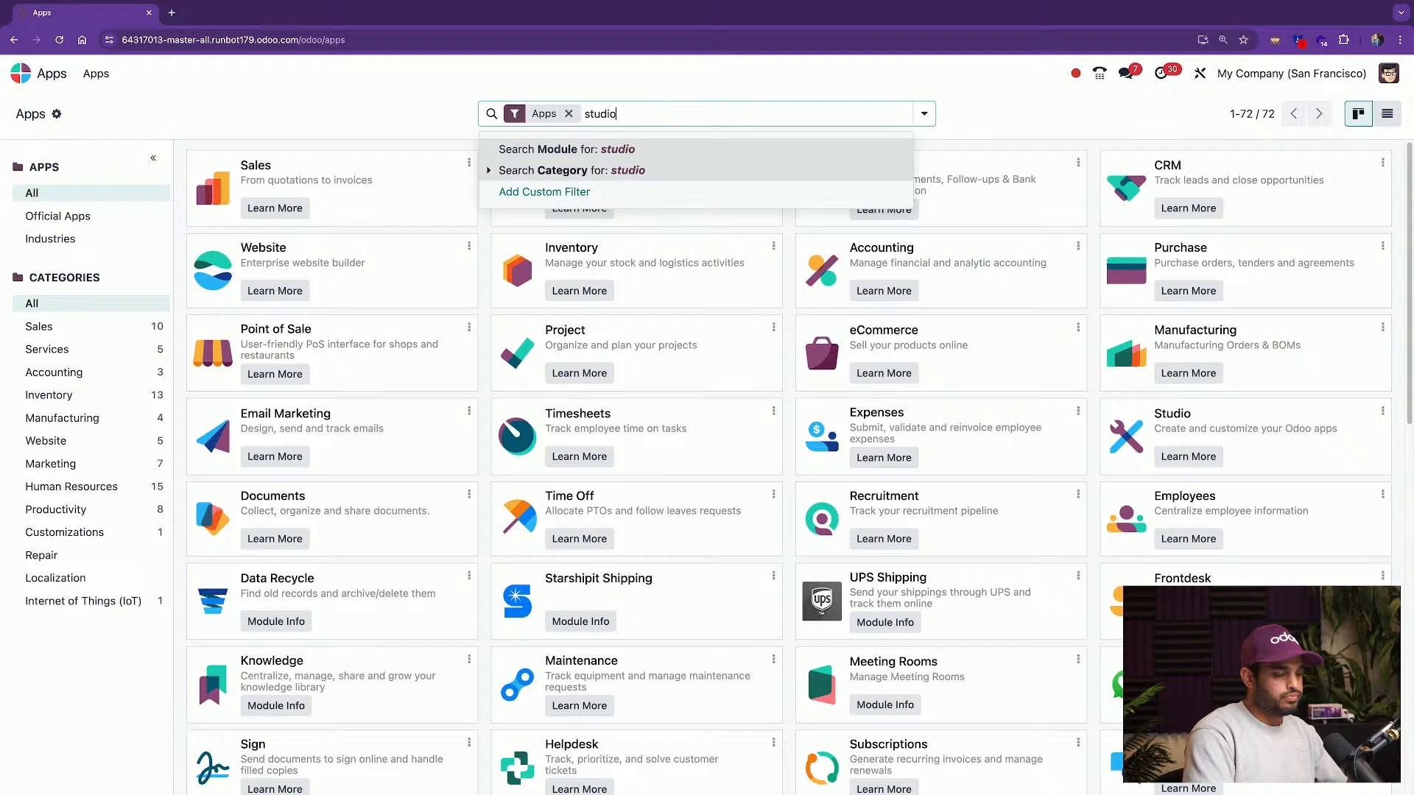
key(Return)
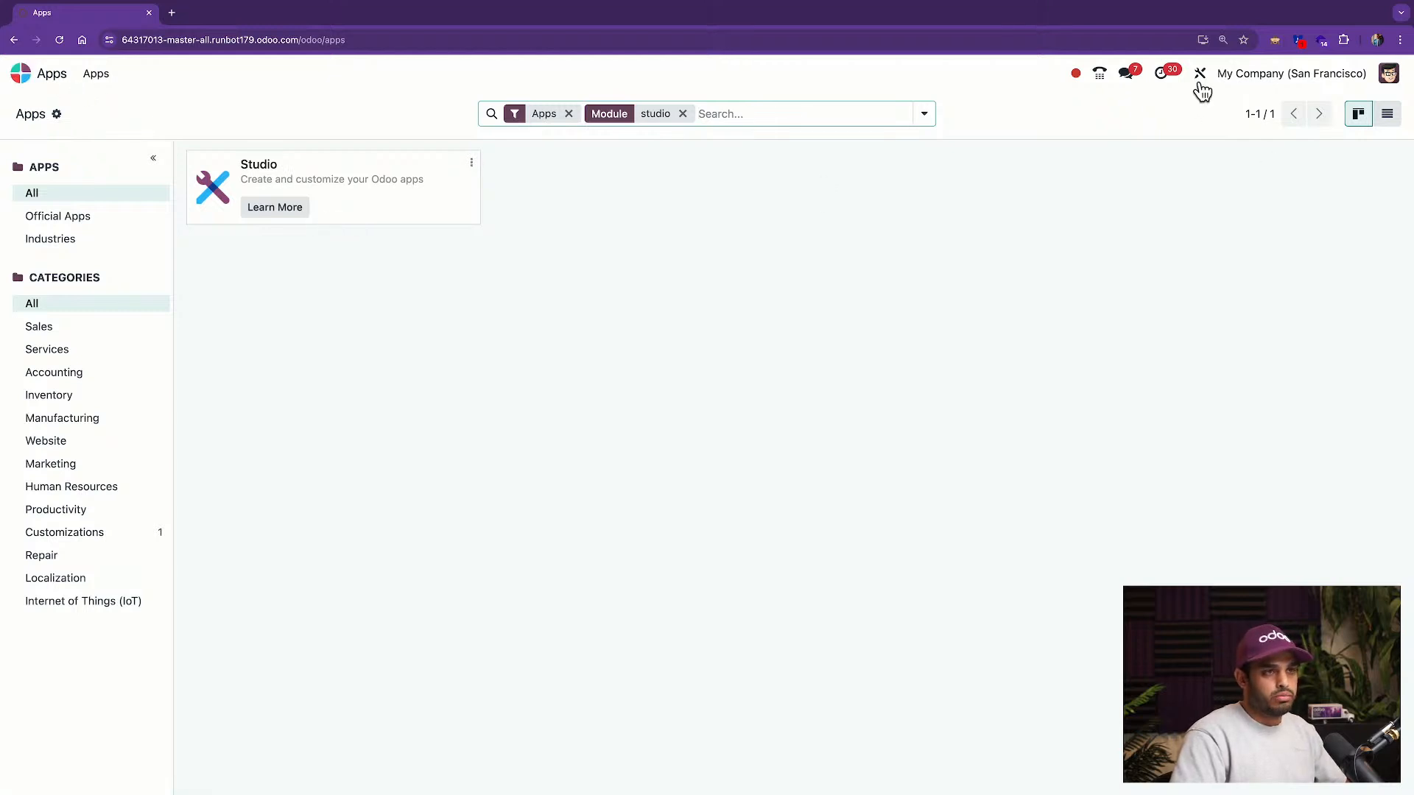
Go to the CRM pipeline and look at its opportunities in list view before returning to the kanban view.
click(38, 76)
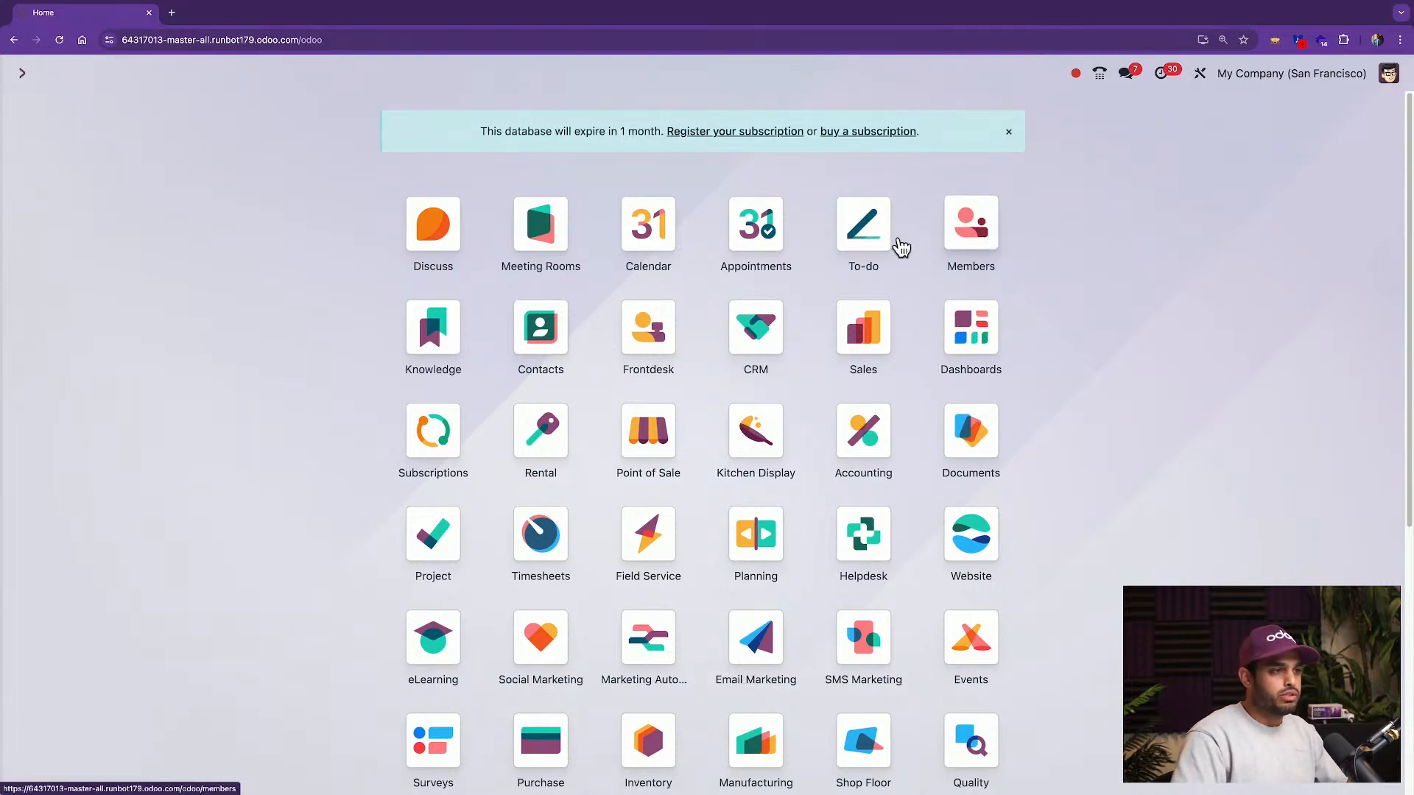
click(754, 326)
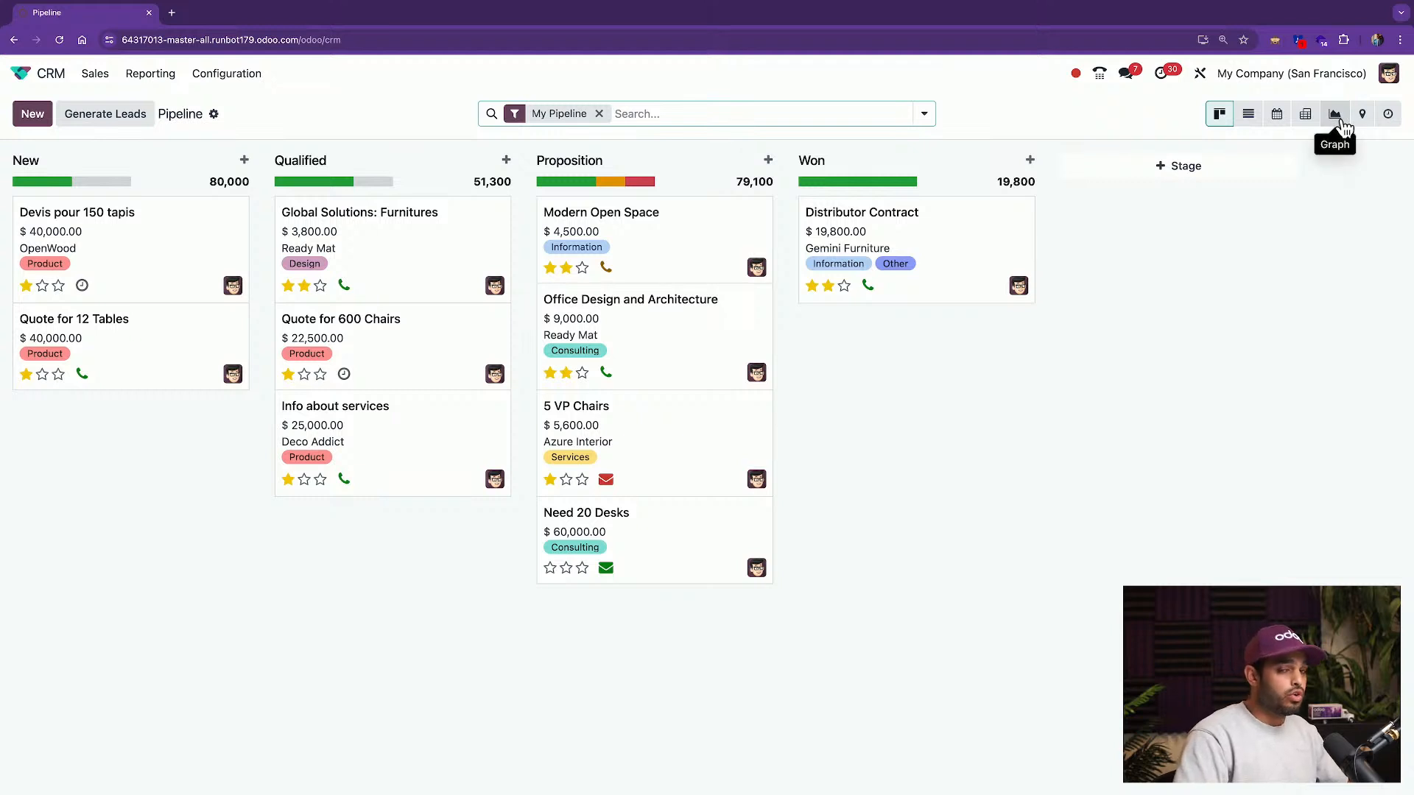
click(1250, 115)
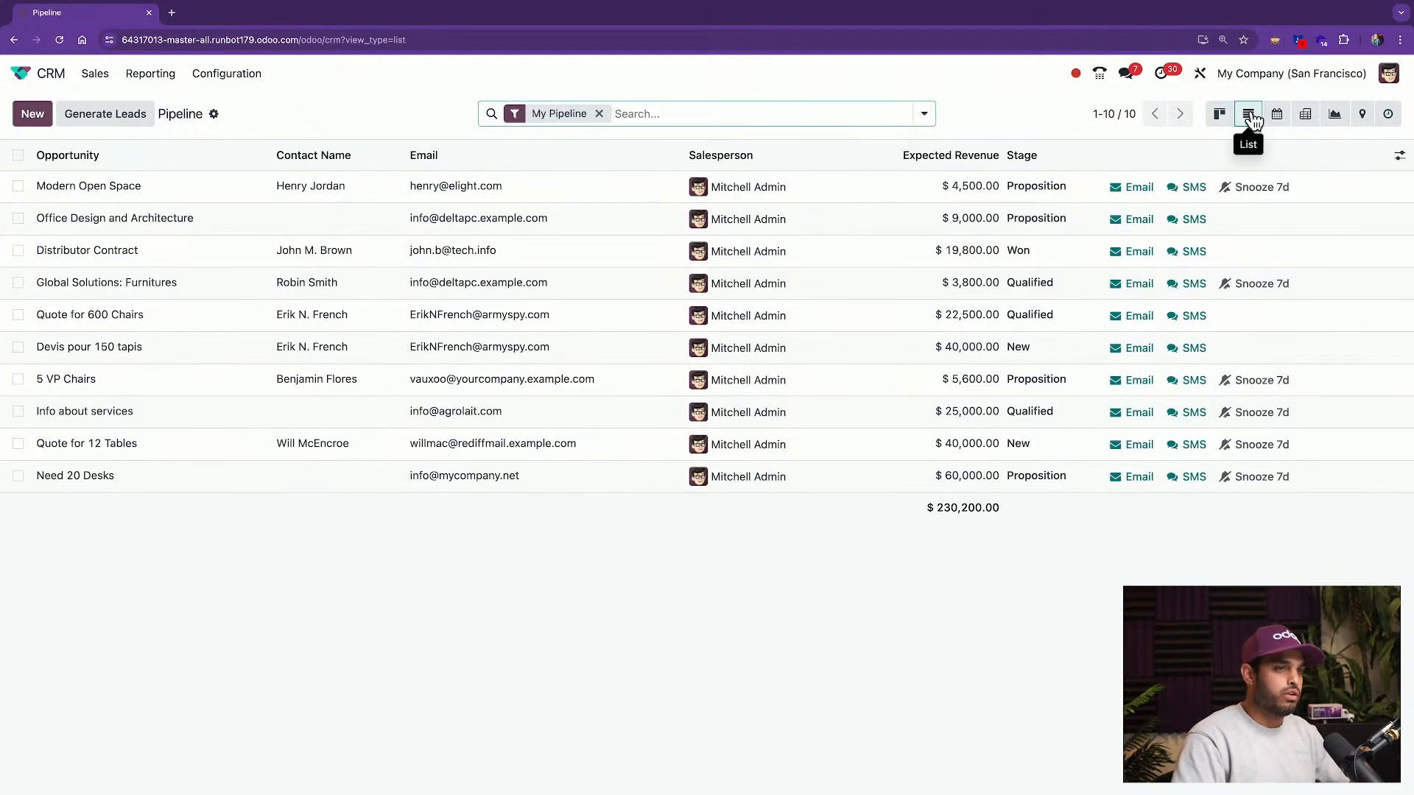
click(1222, 115)
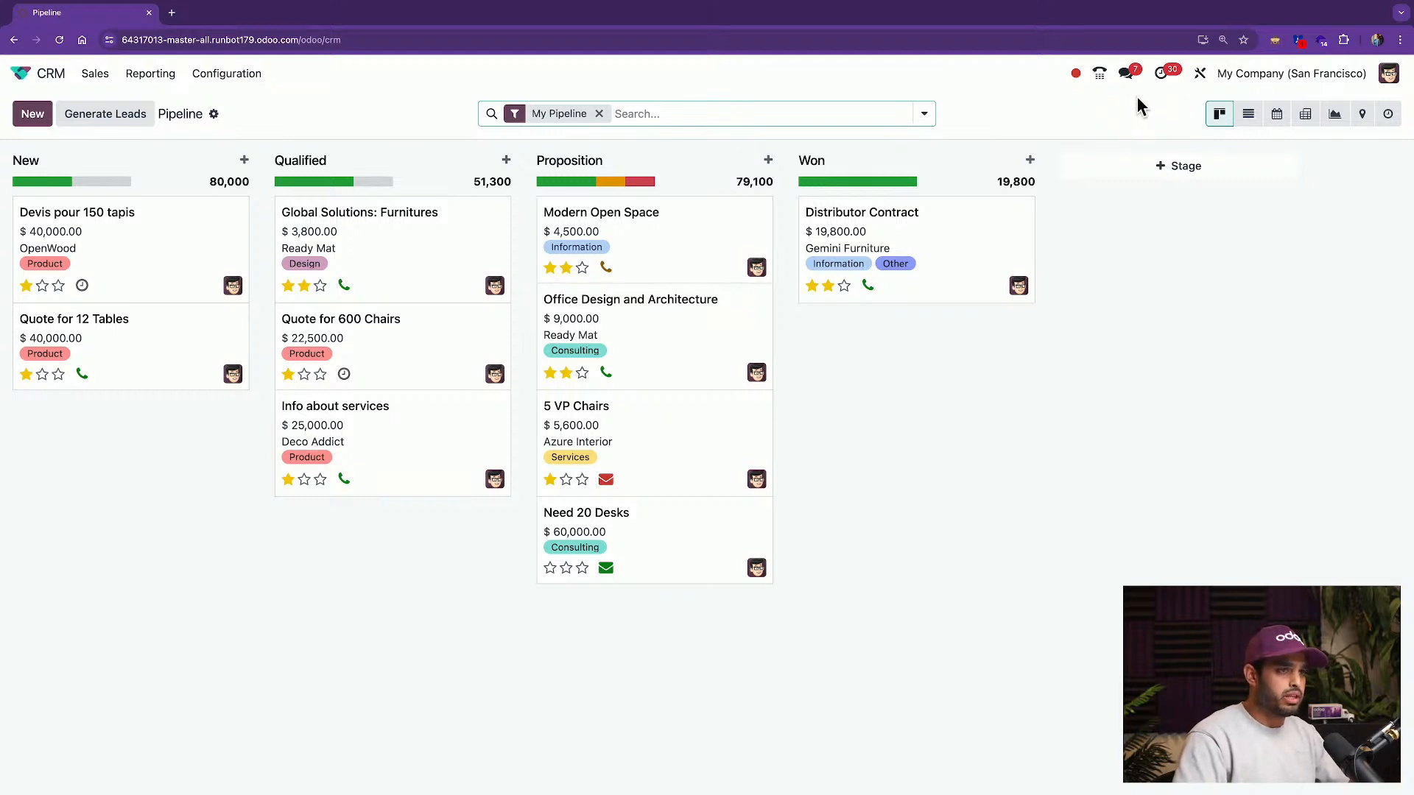
Open the "Devis pour 150 tapis" opportunity in Studio and expand the existing fields available for its form.
click(162, 228)
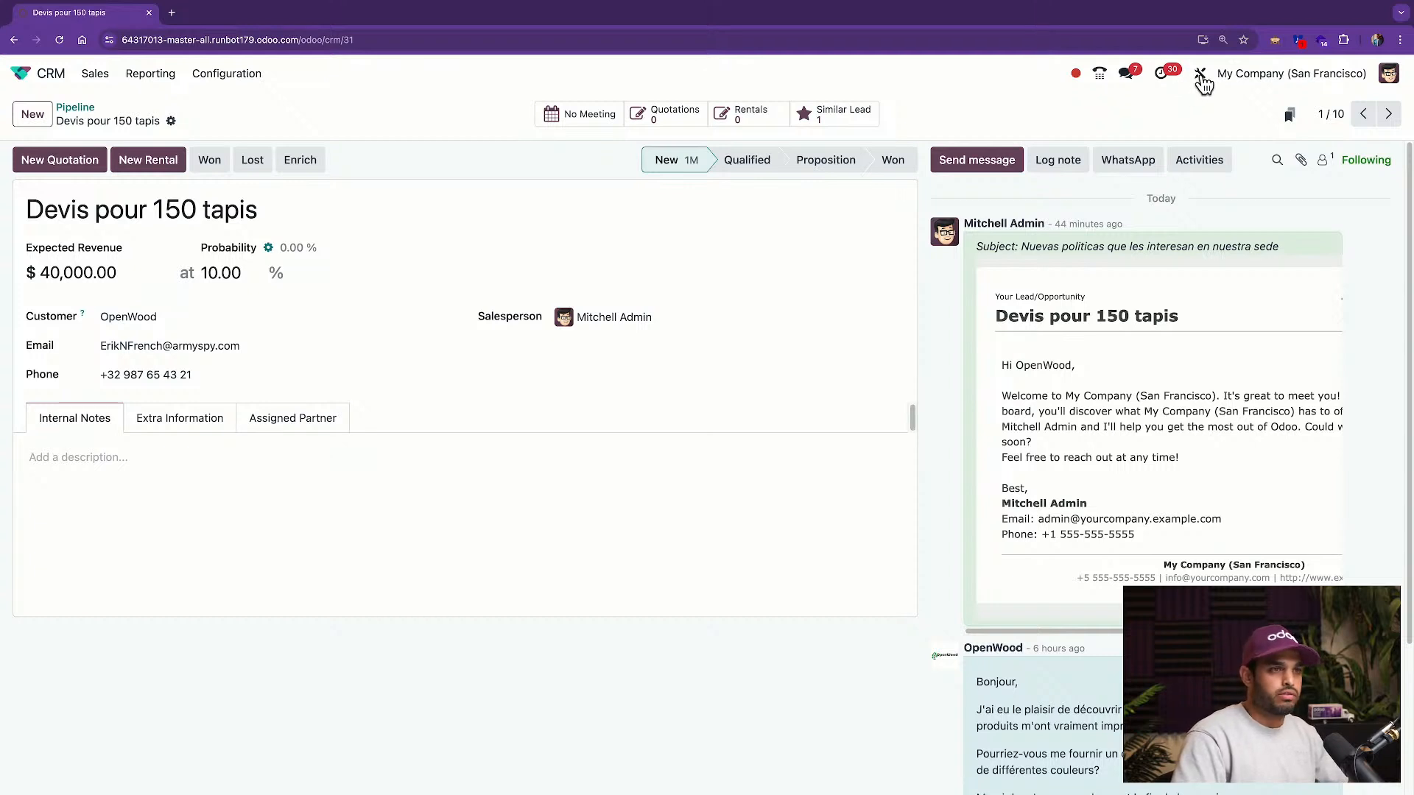
click(1200, 74)
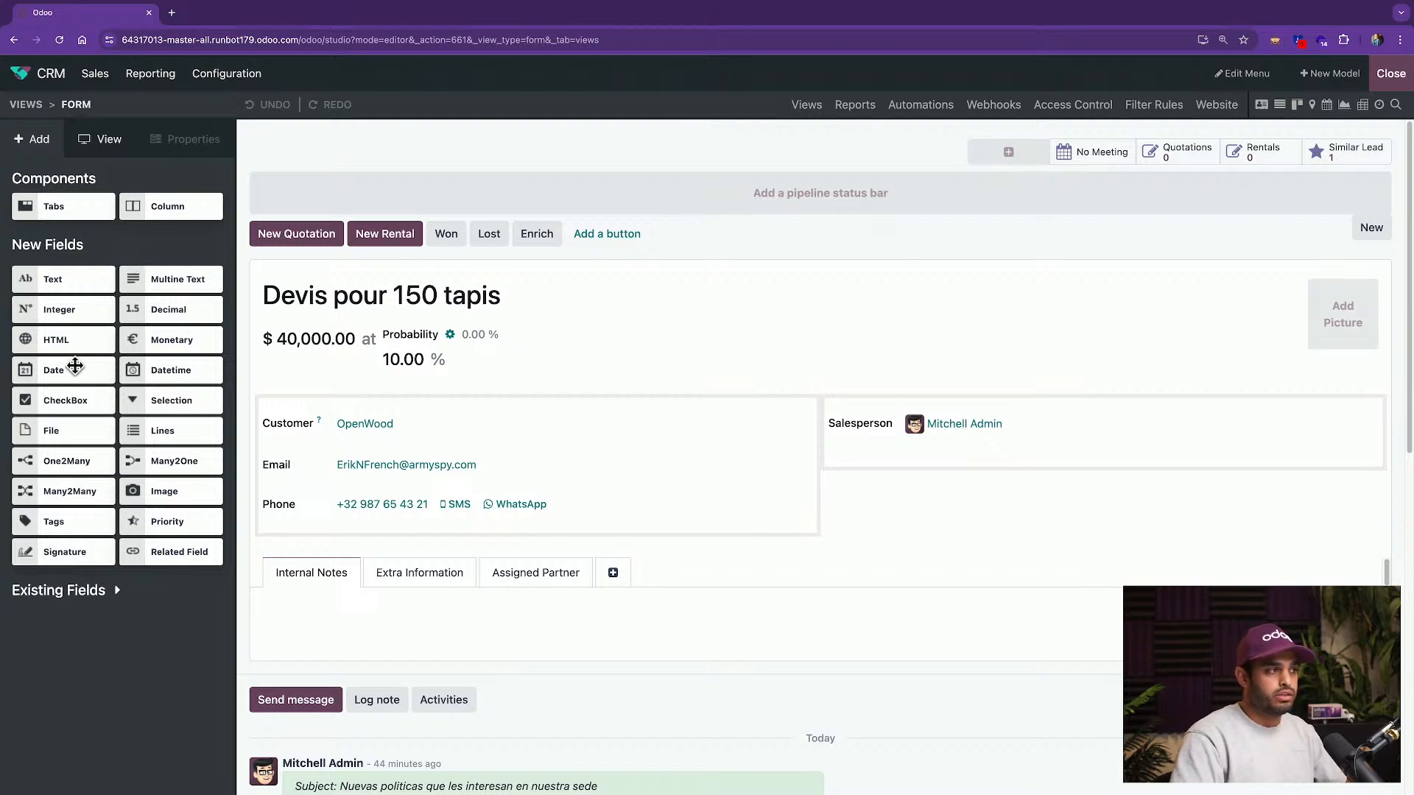
click(117, 593)
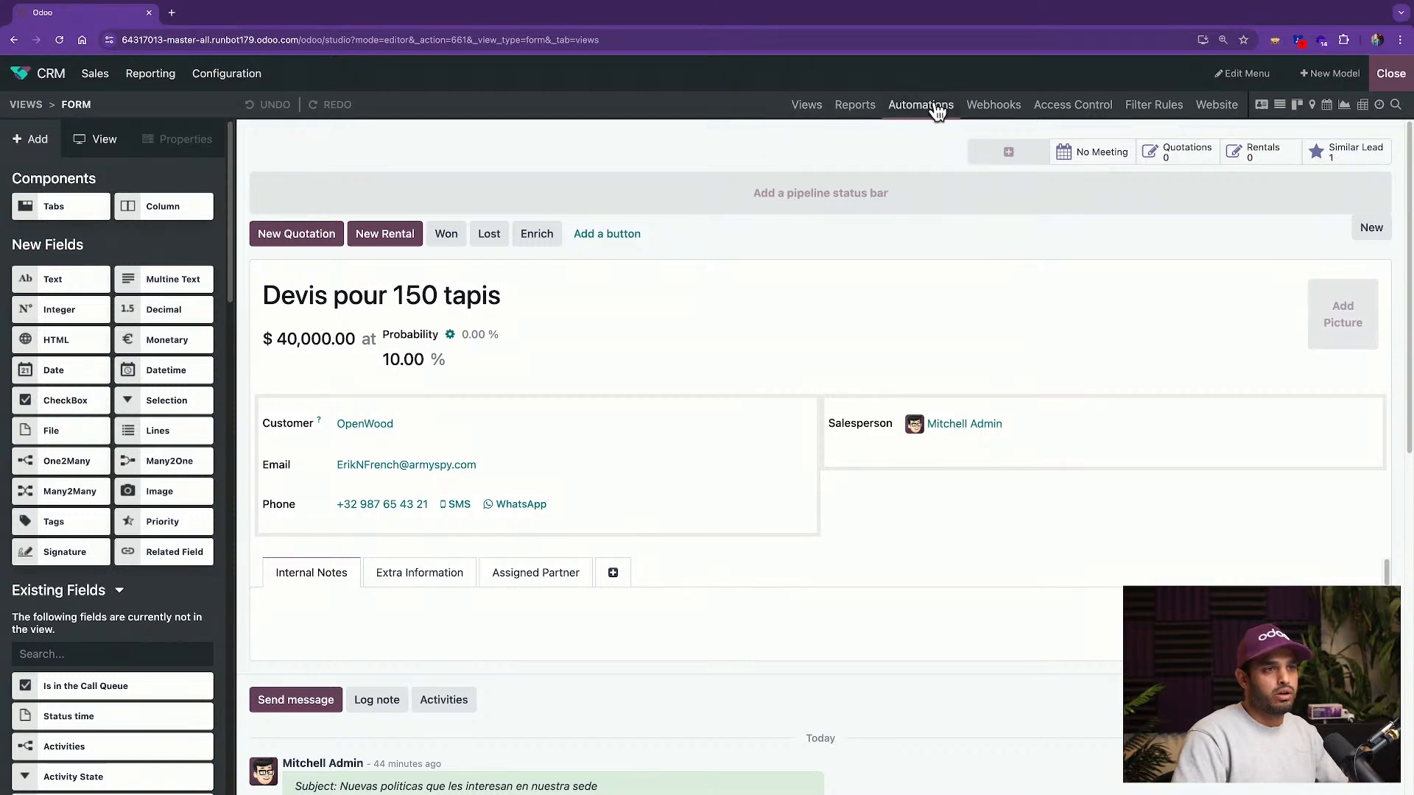
Look over the pipeline's available views and the options of the List view, and return to the CRM pipeline.
click(807, 106)
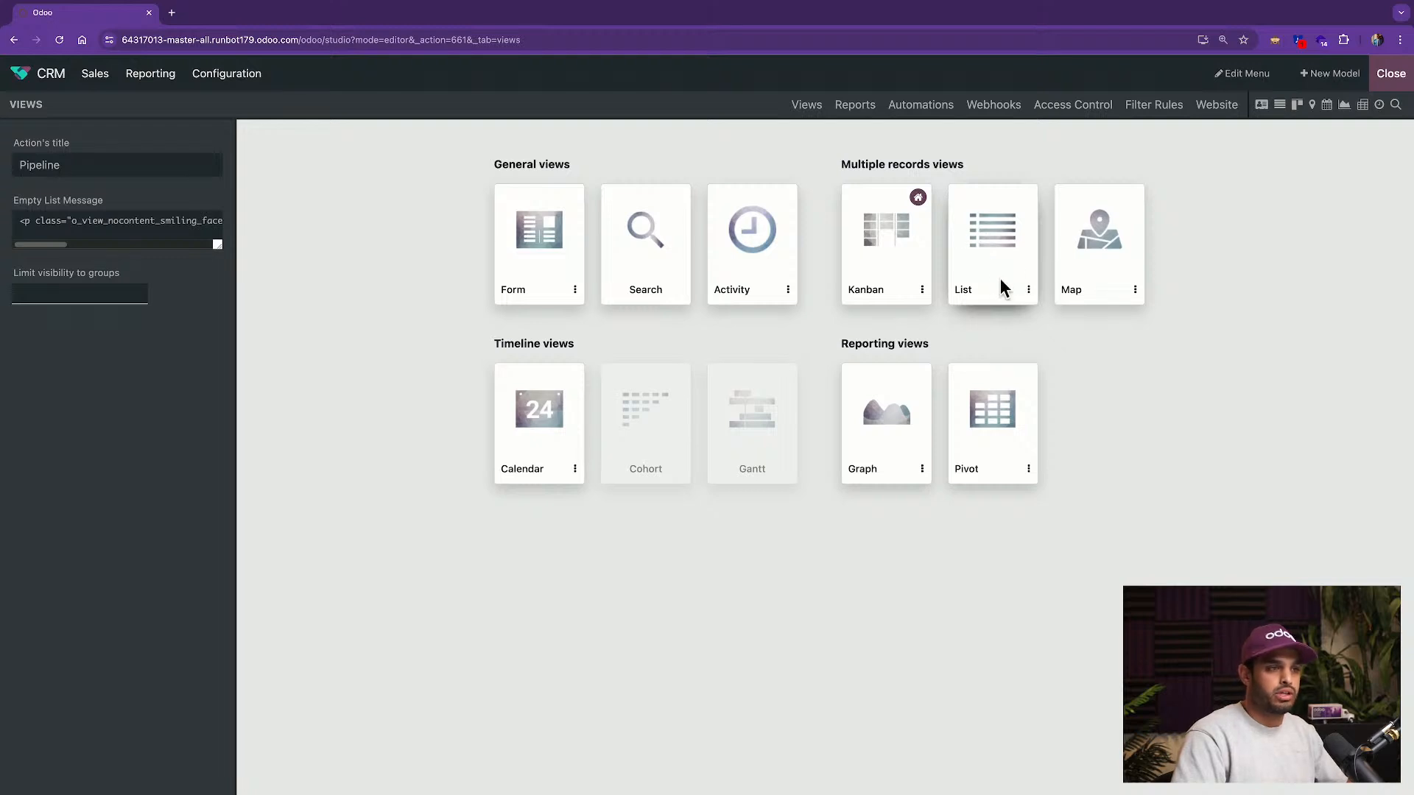
click(1029, 291)
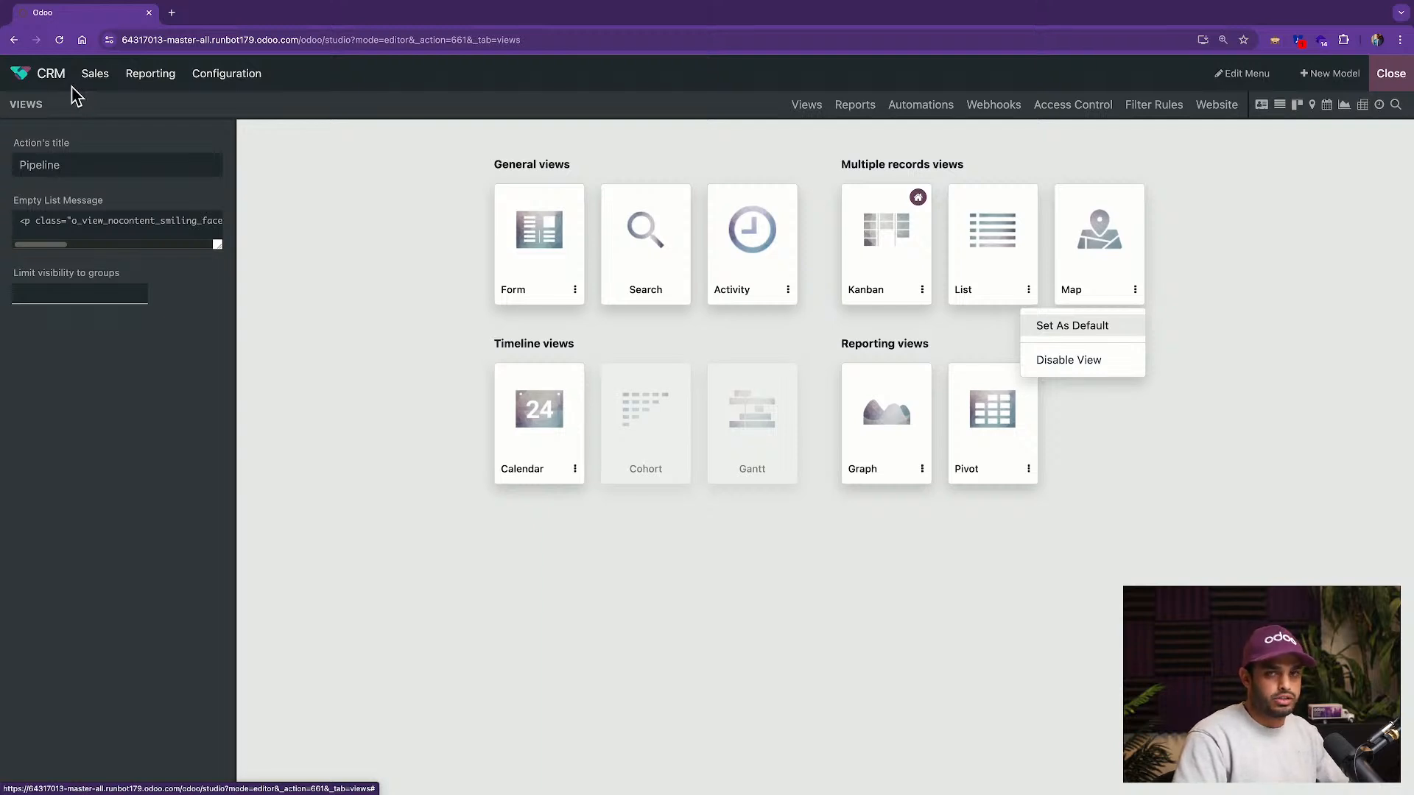
click(1150, 161)
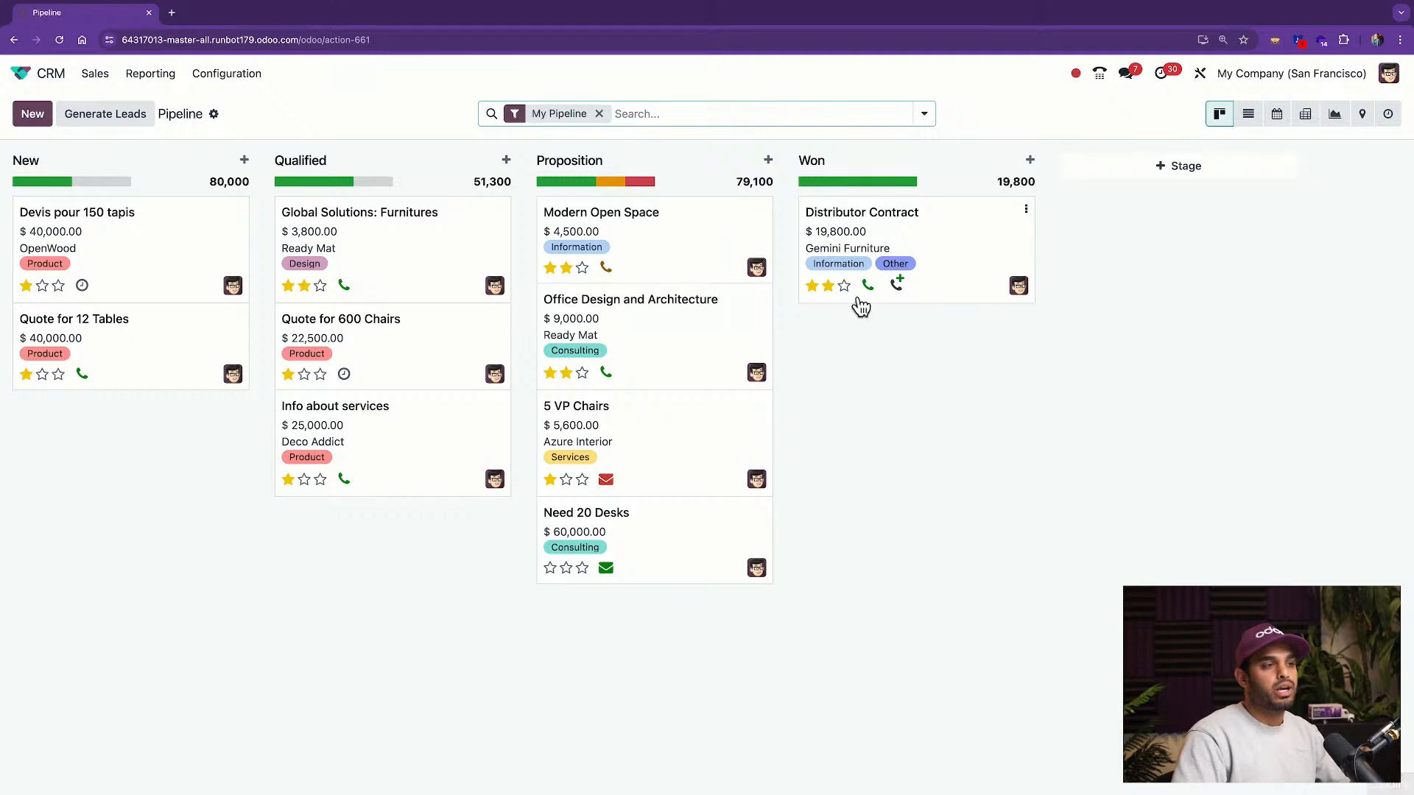
Open the "Devis pour 150 tapis" opportunity in Studio and add a new Date field below Salesperson.
click(194, 243)
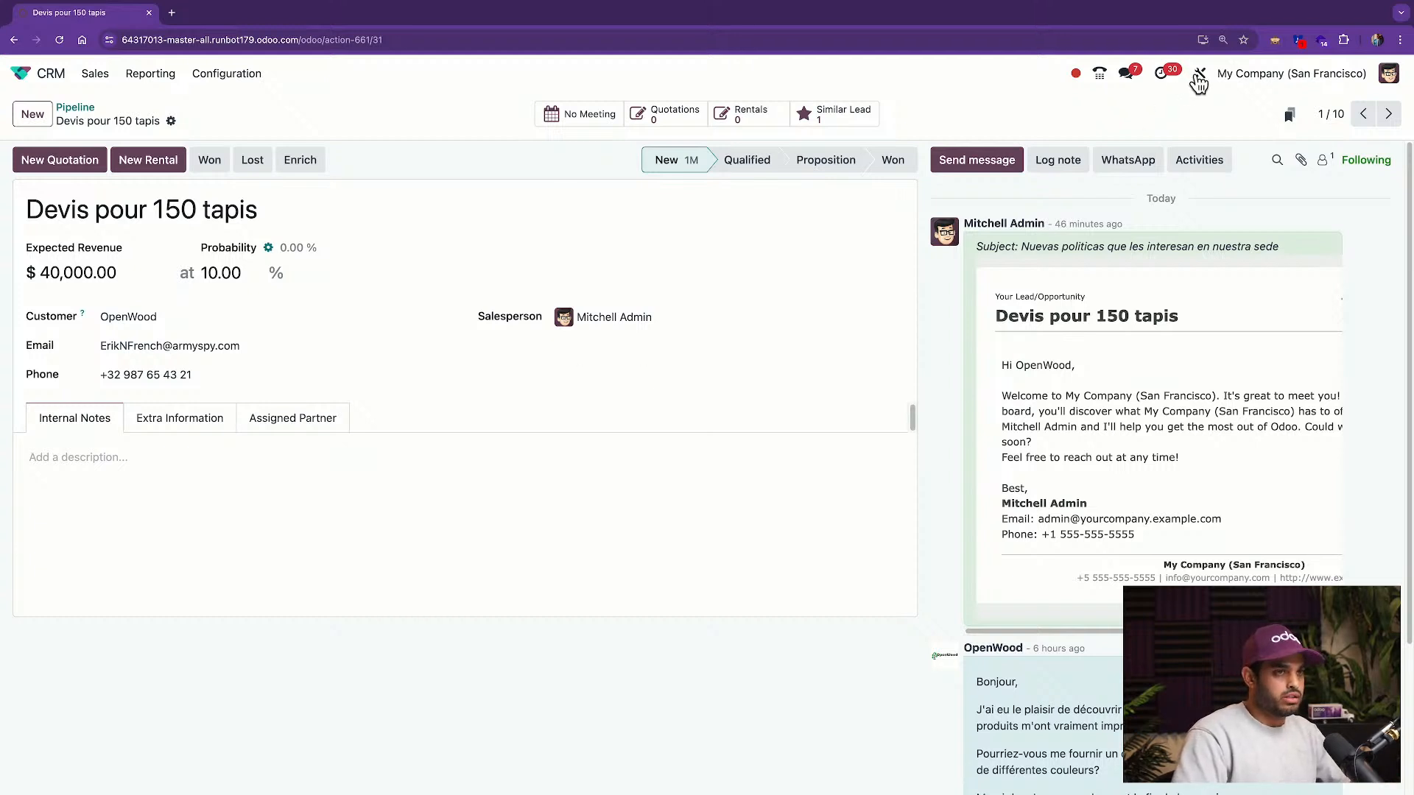
click(1199, 77)
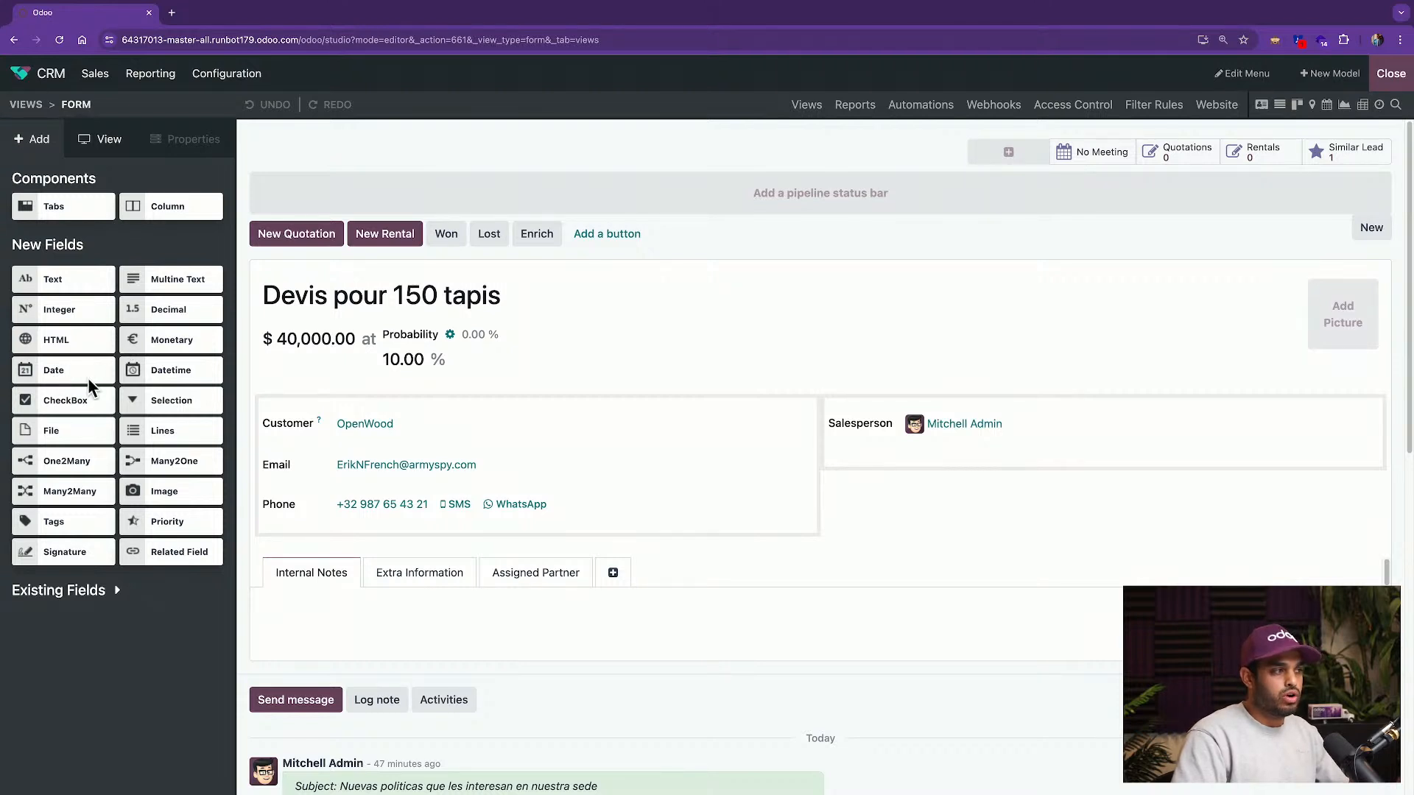
drag(88, 385, 939, 482)
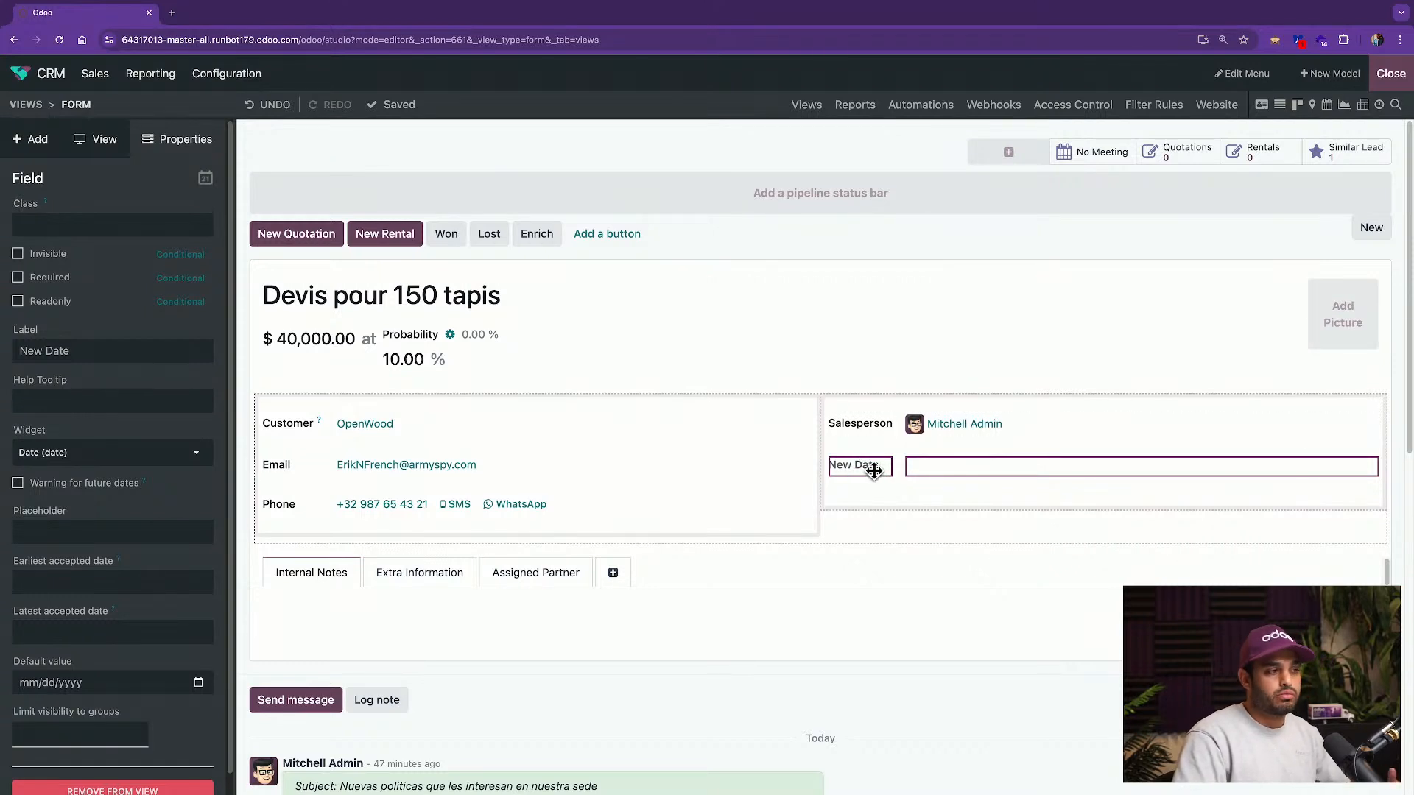
drag(874, 470, 898, 496)
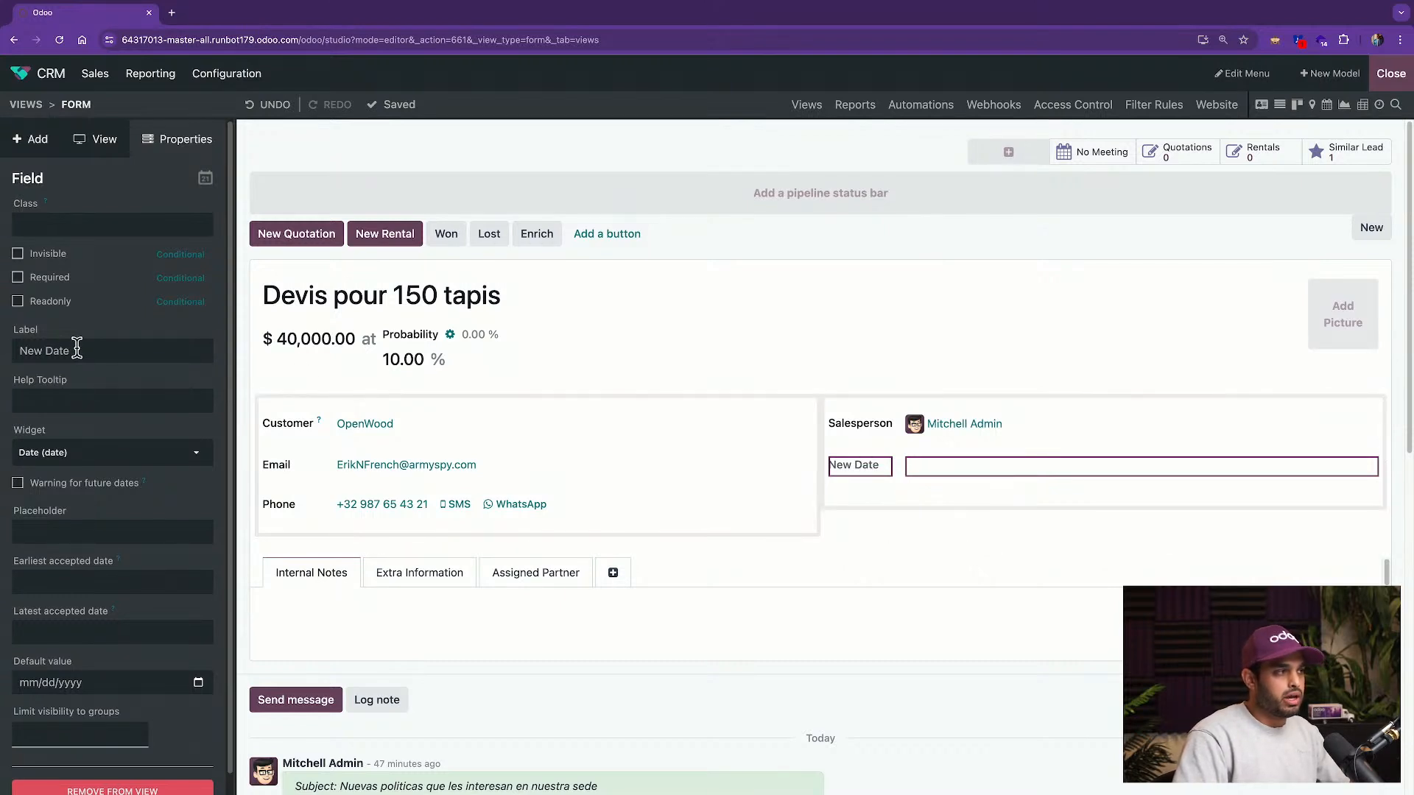
Label the new date field "Expected closing date".
drag(76, 350, 13, 354)
text(Ex)
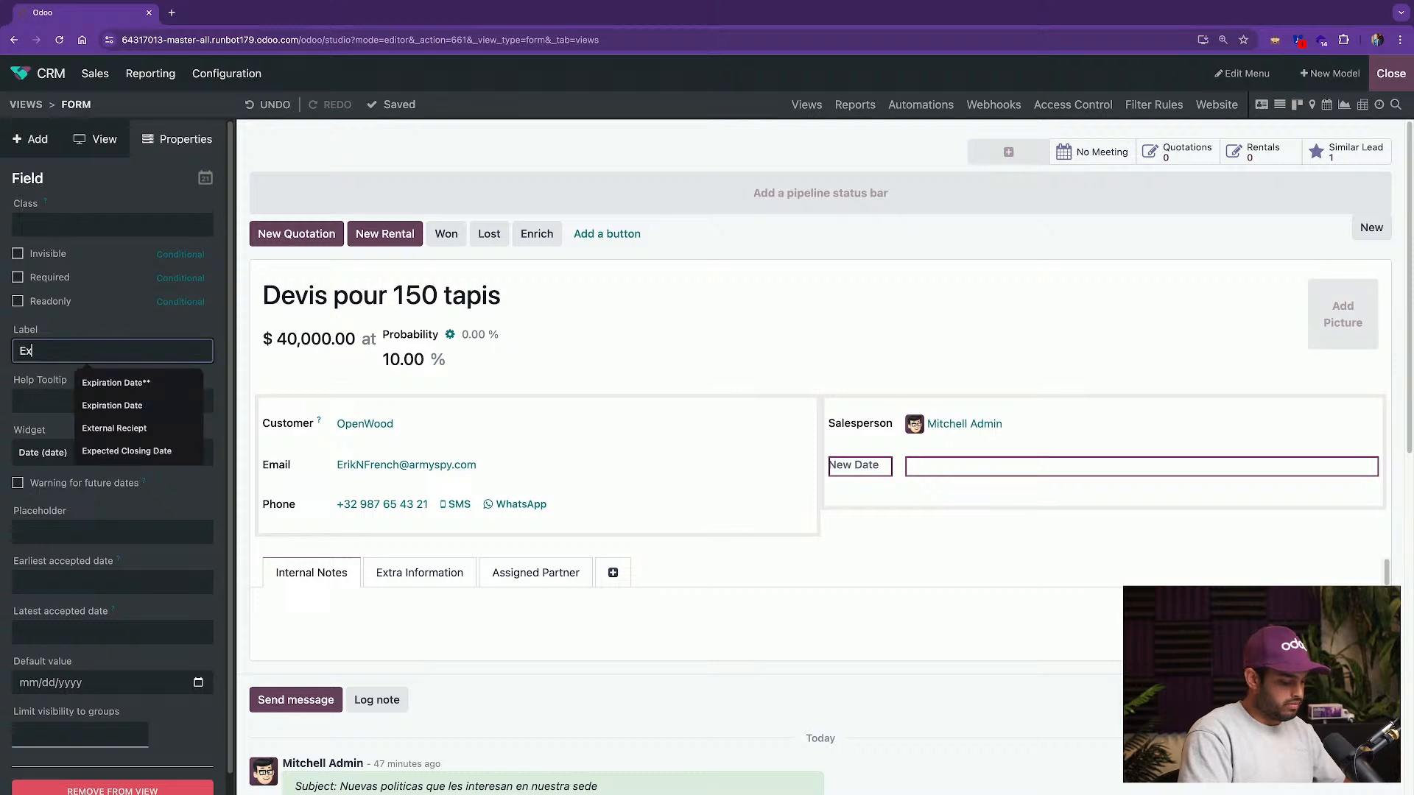
text(pected closing date)
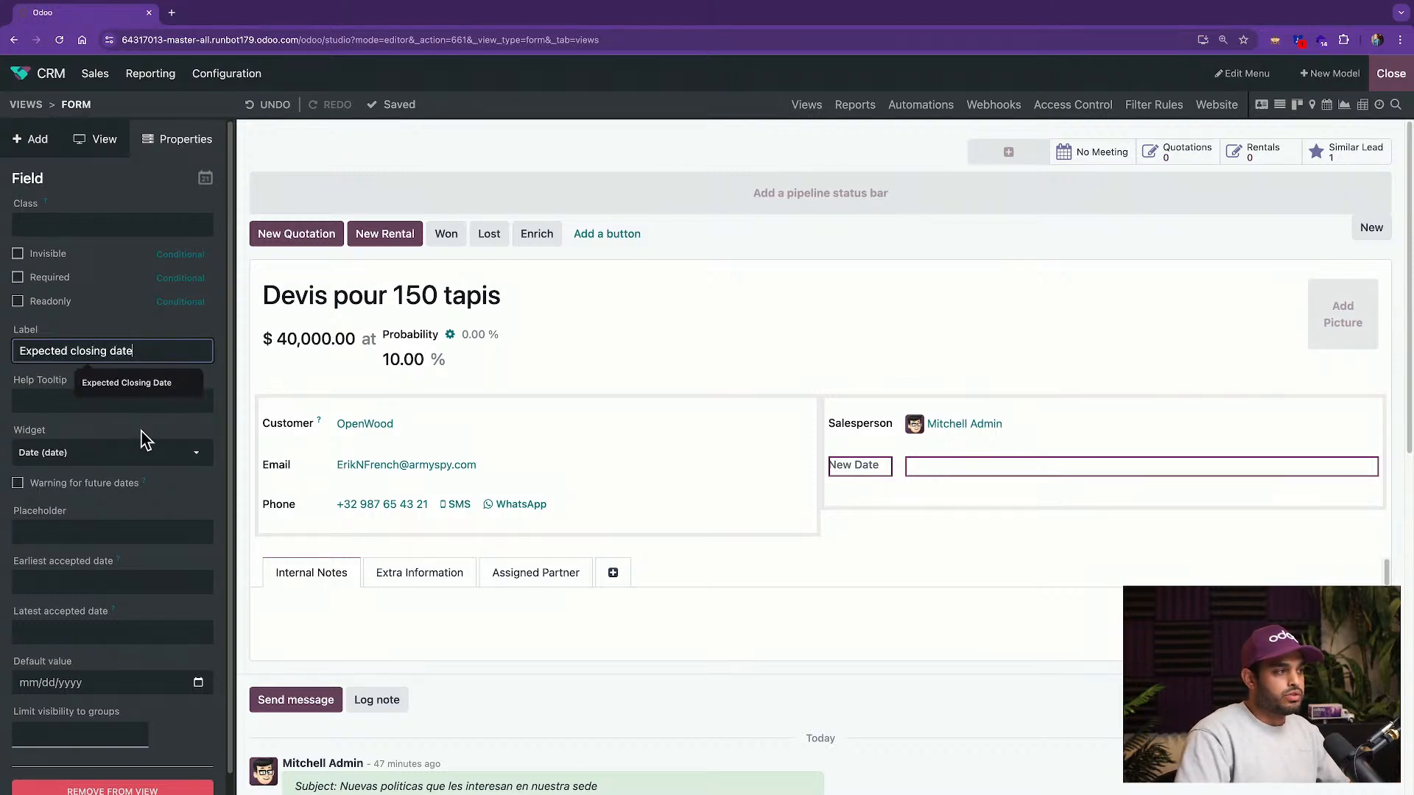
key(Return)
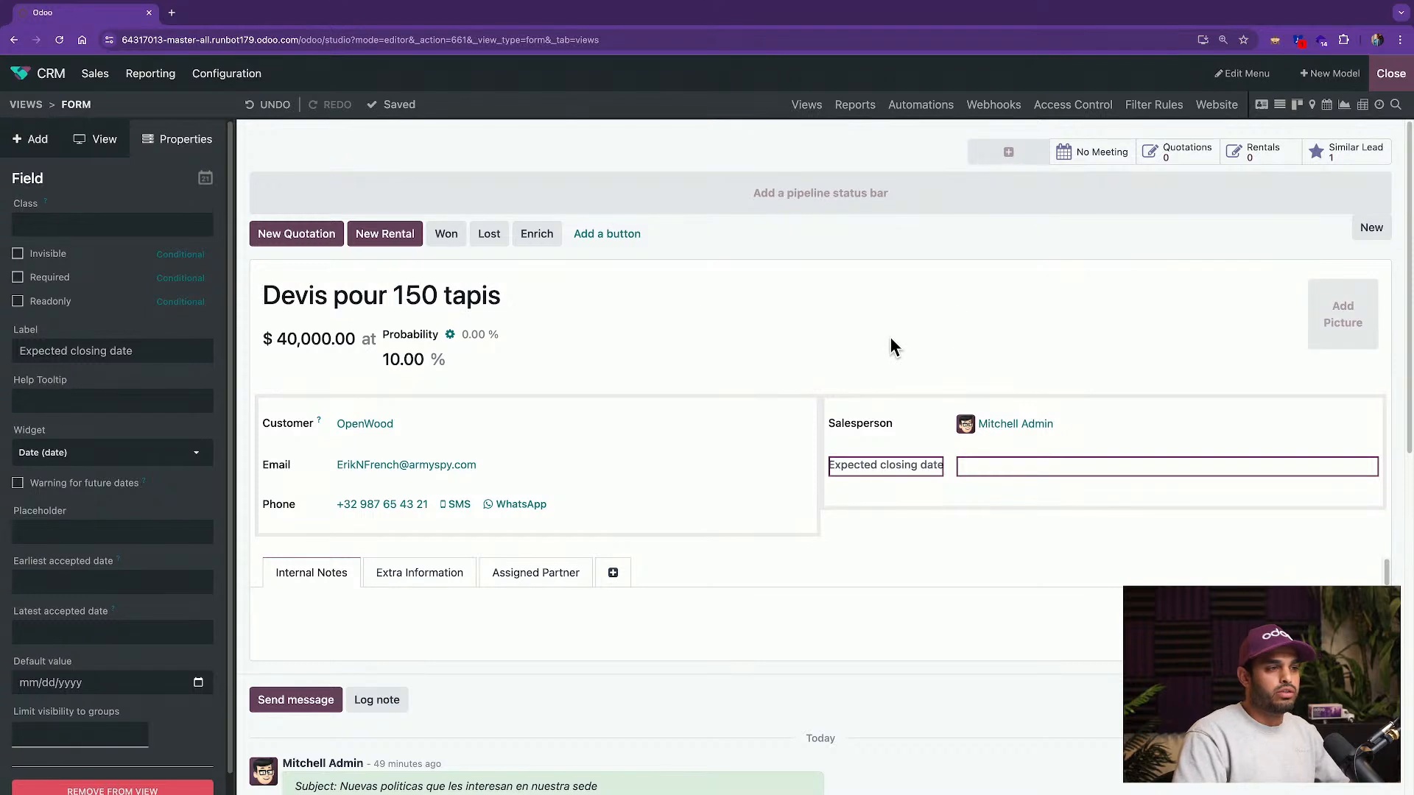
Add a Related Field below "Expected closing date" on the form and relate it to the existing Expected Closing Date field.
click(37, 139)
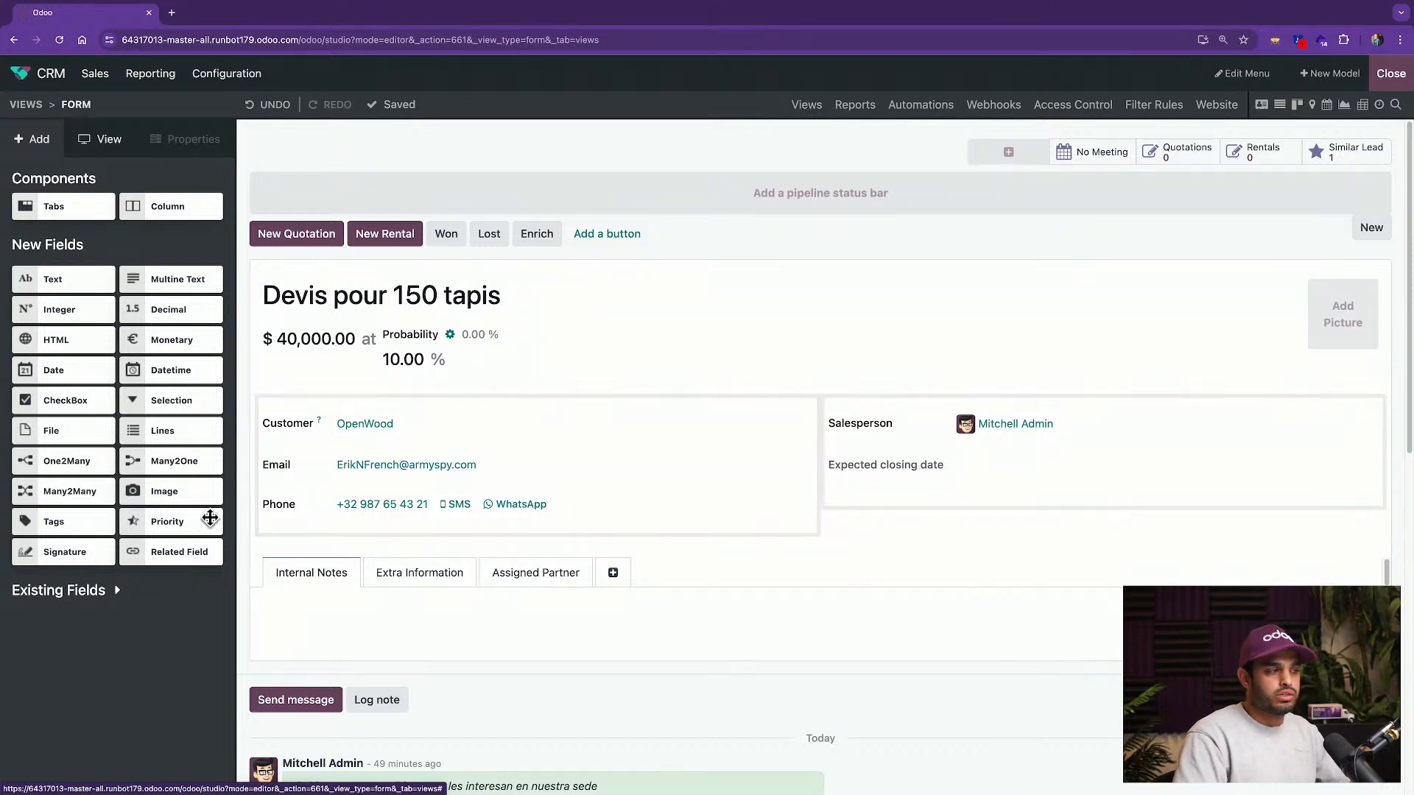
drag(172, 553, 933, 499)
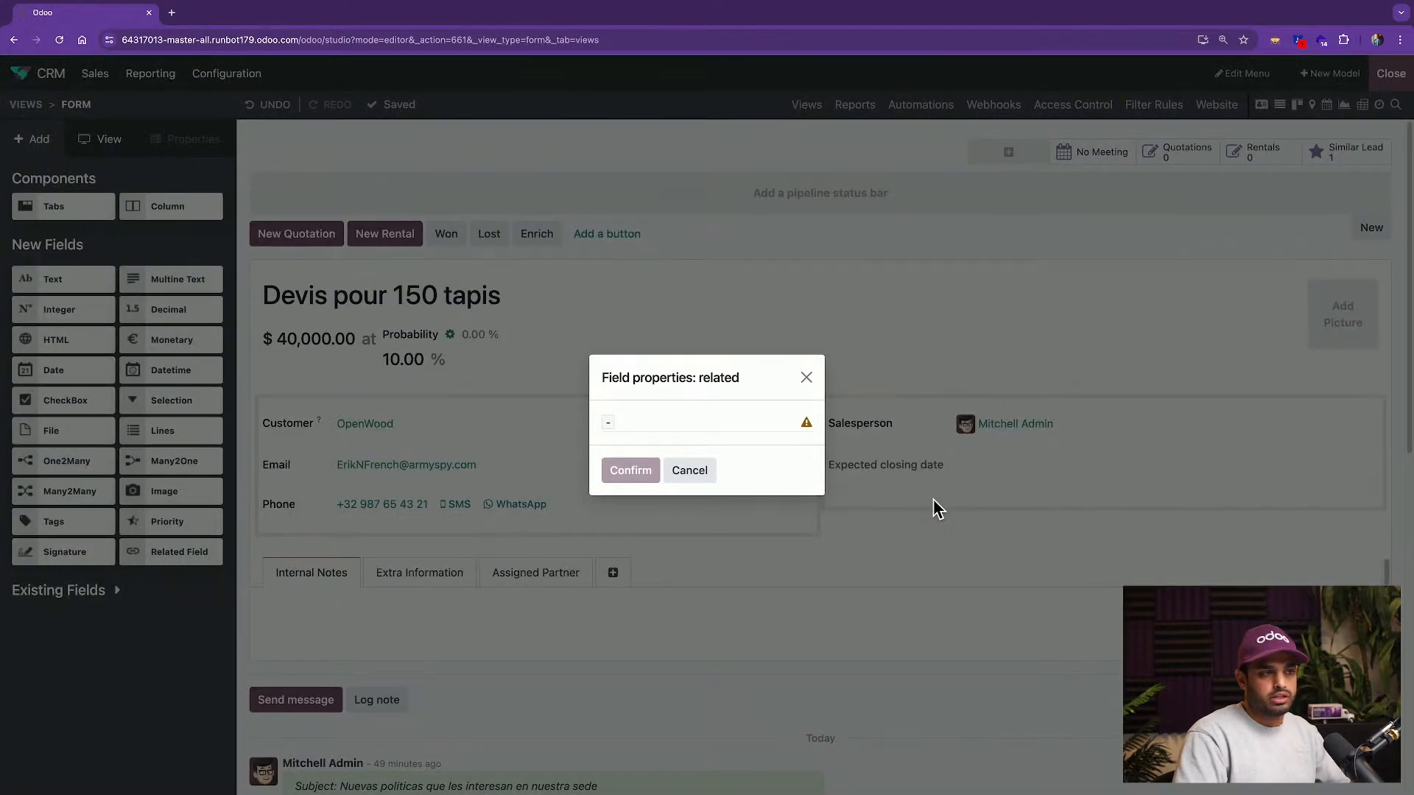
click(682, 425)
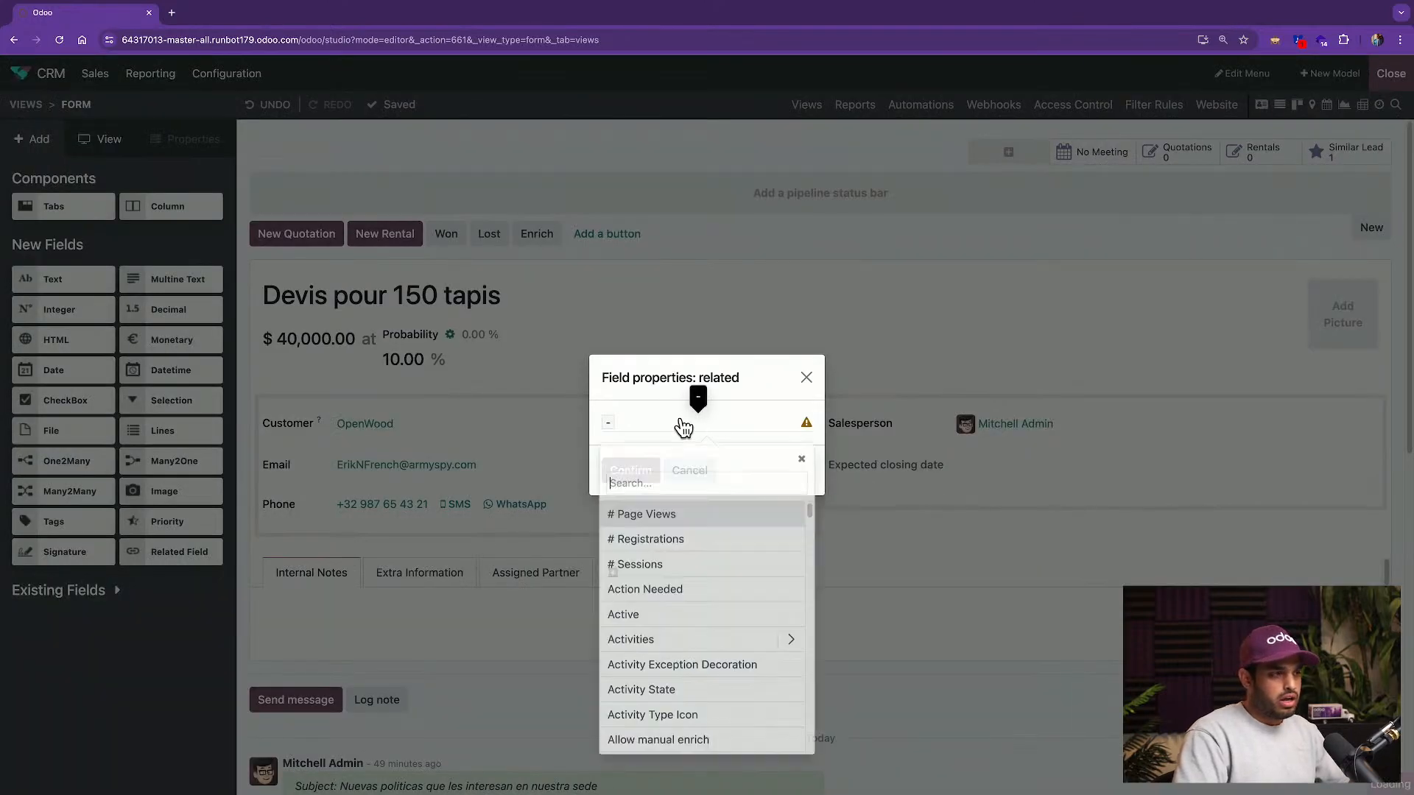
text(expec)
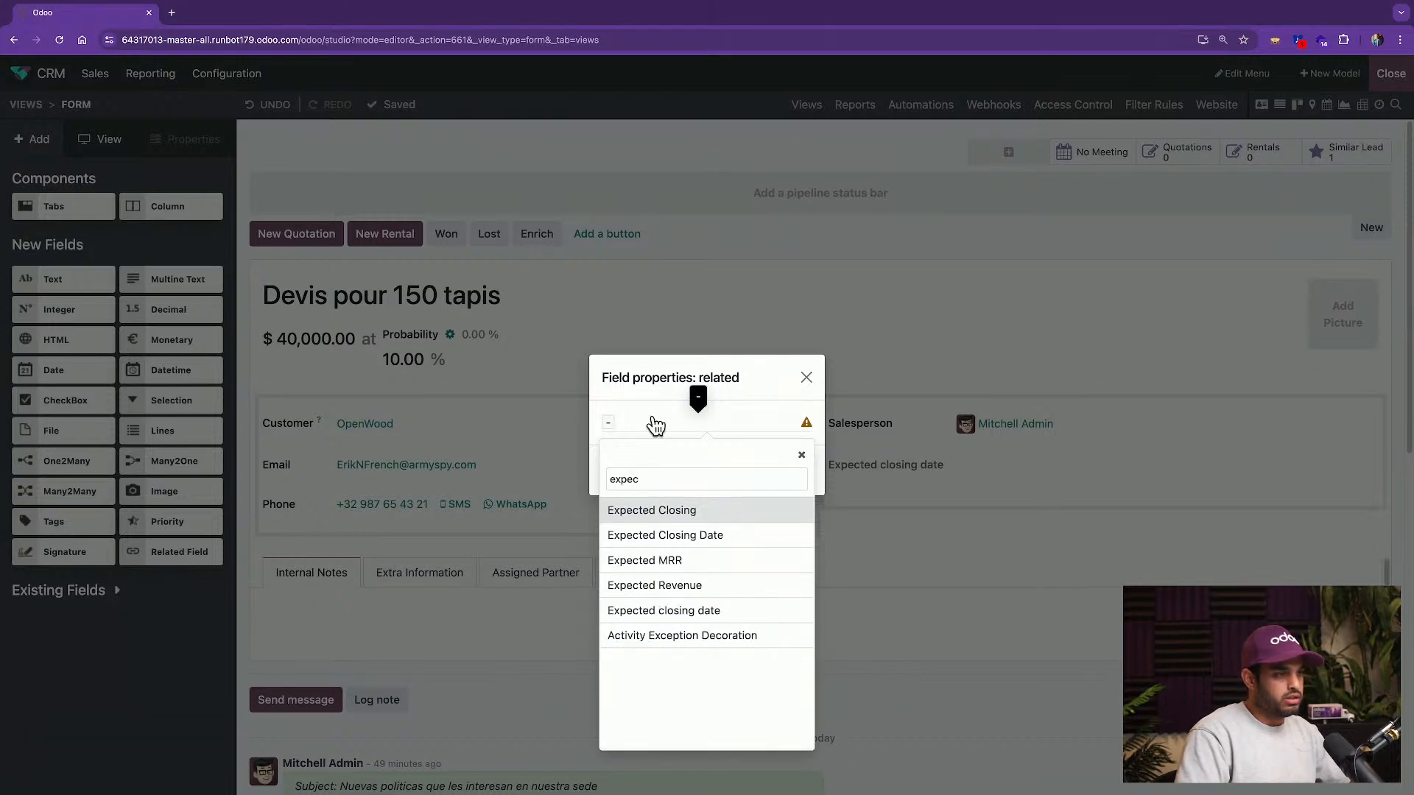
click(689, 542)
click(631, 471)
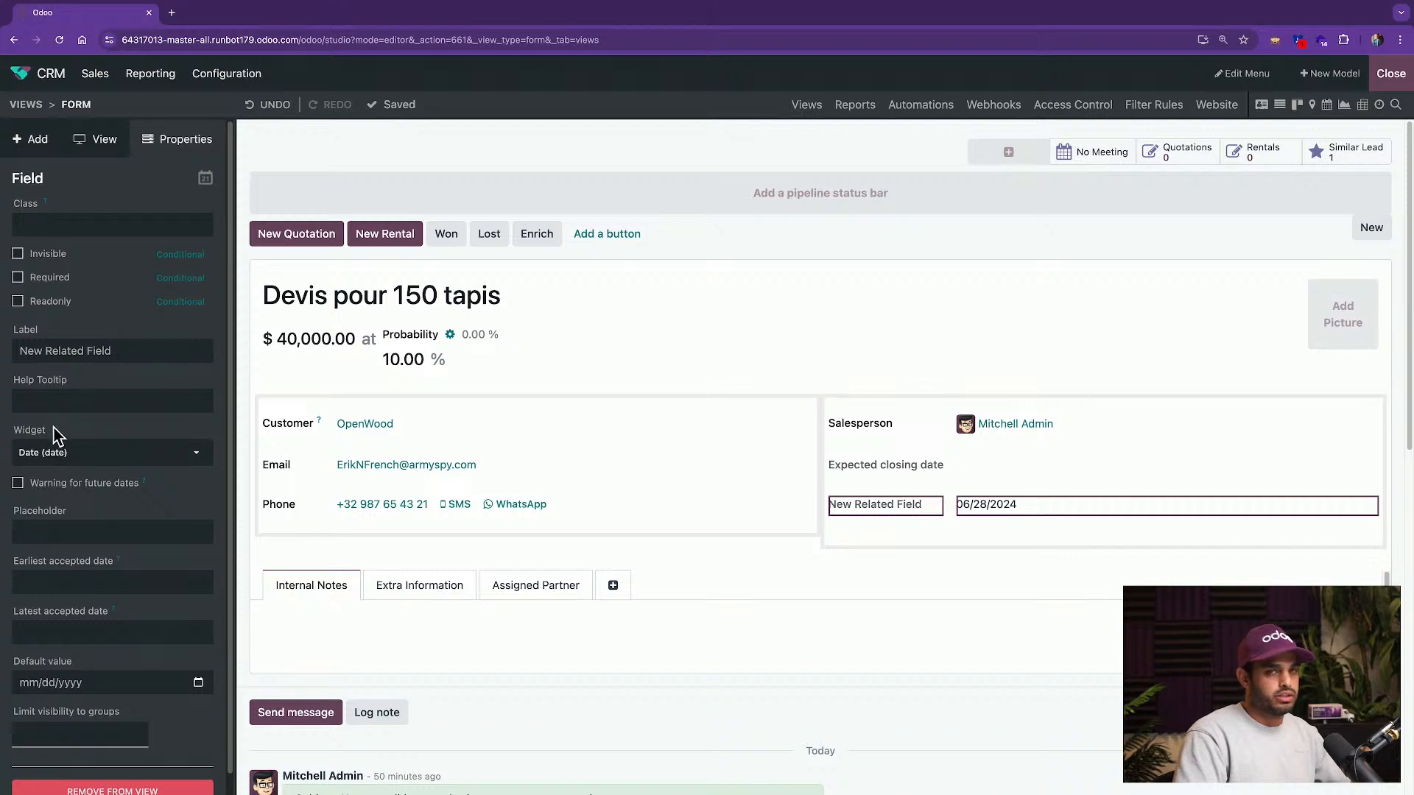
Set the new related field's widget to Remaining Days (remaining_days).
click(102, 455)
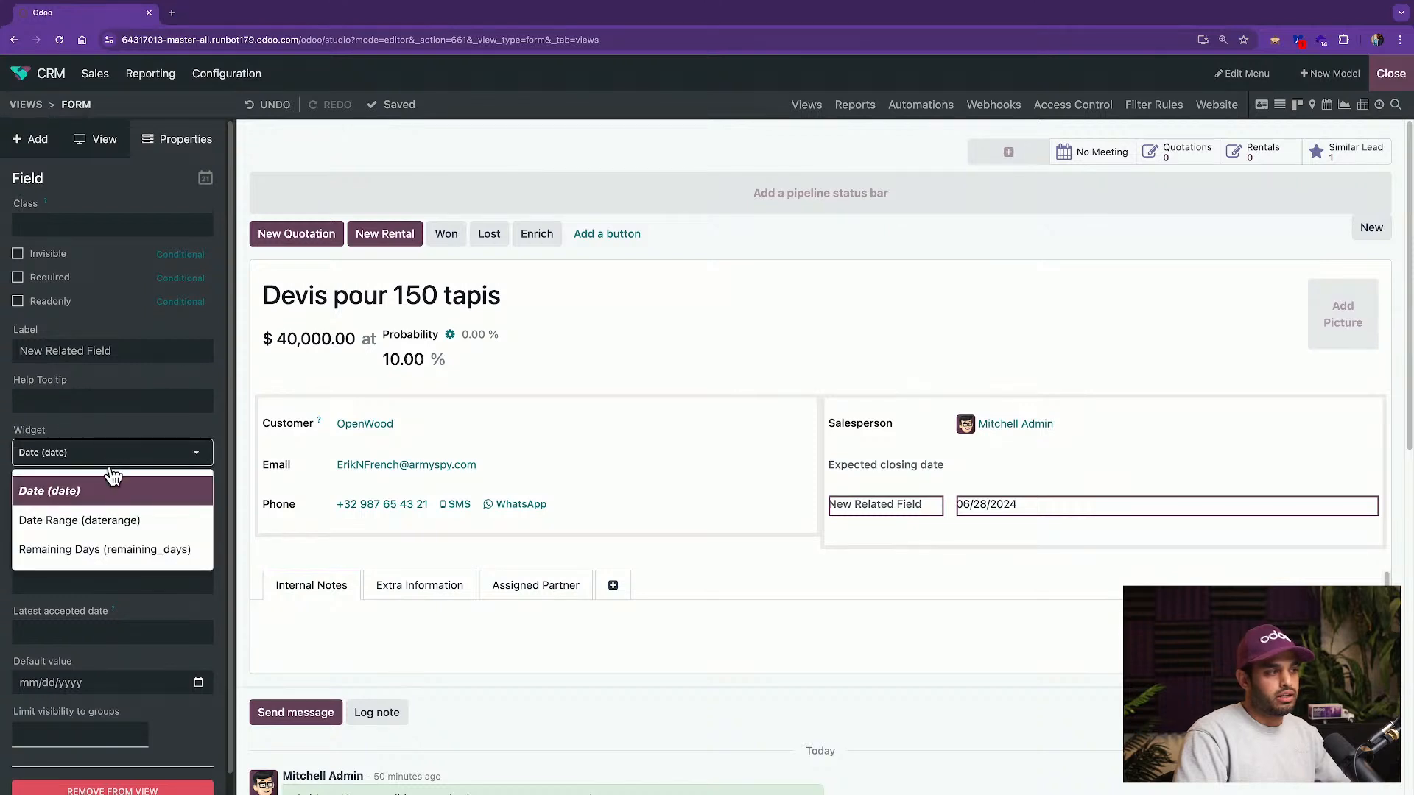
click(165, 553)
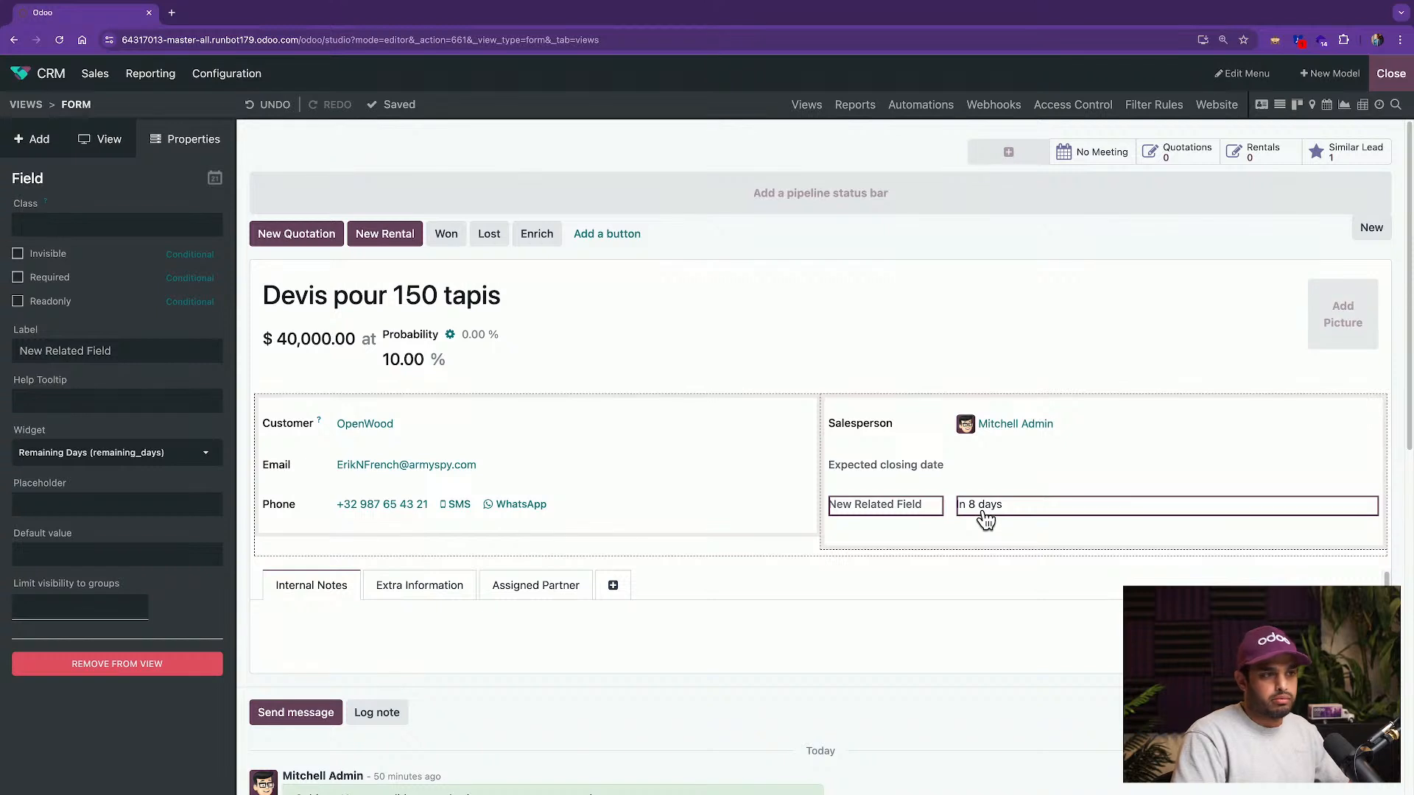
mouse_move(985, 520)
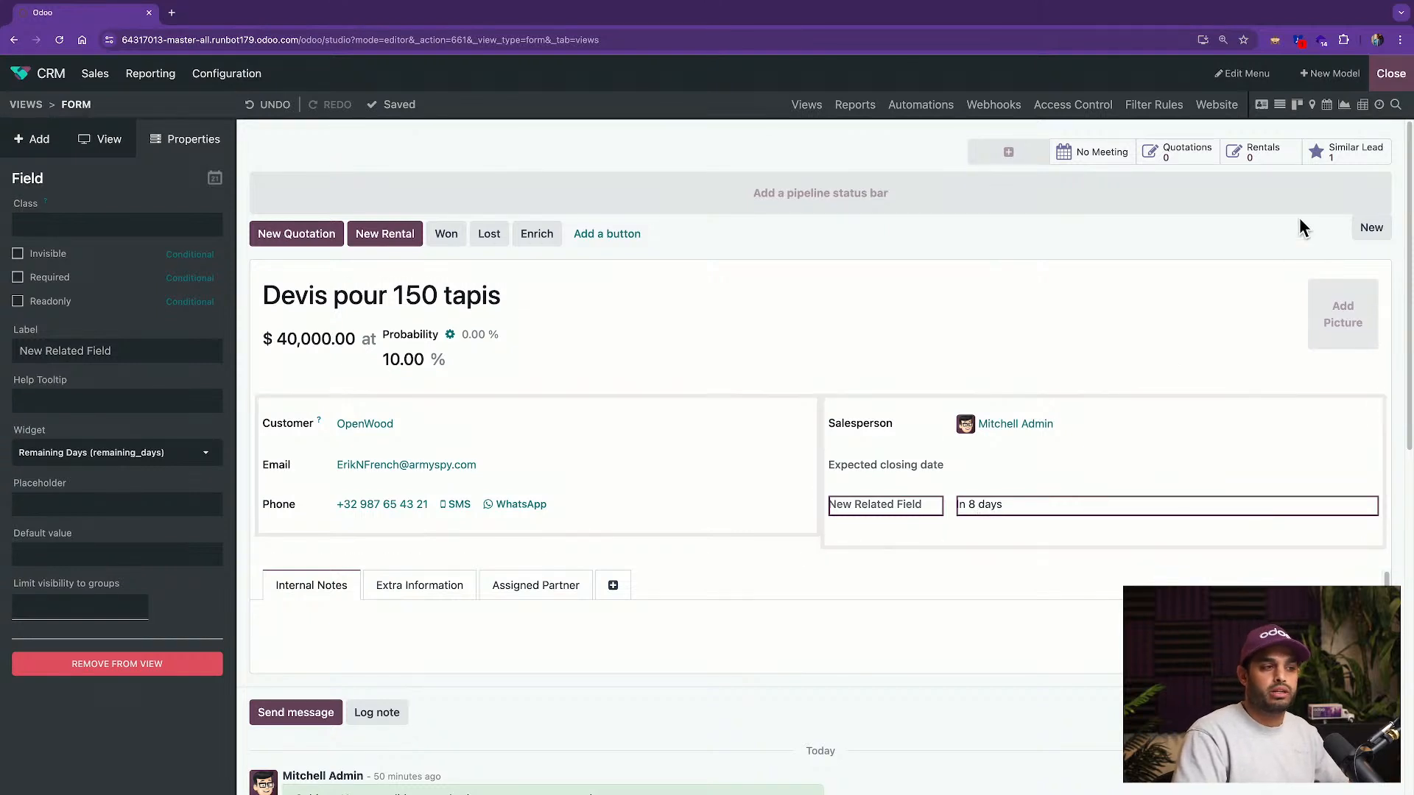
Label the related field "Remaining Days" and leave Studio to return to the opportunity form.
click(129, 351)
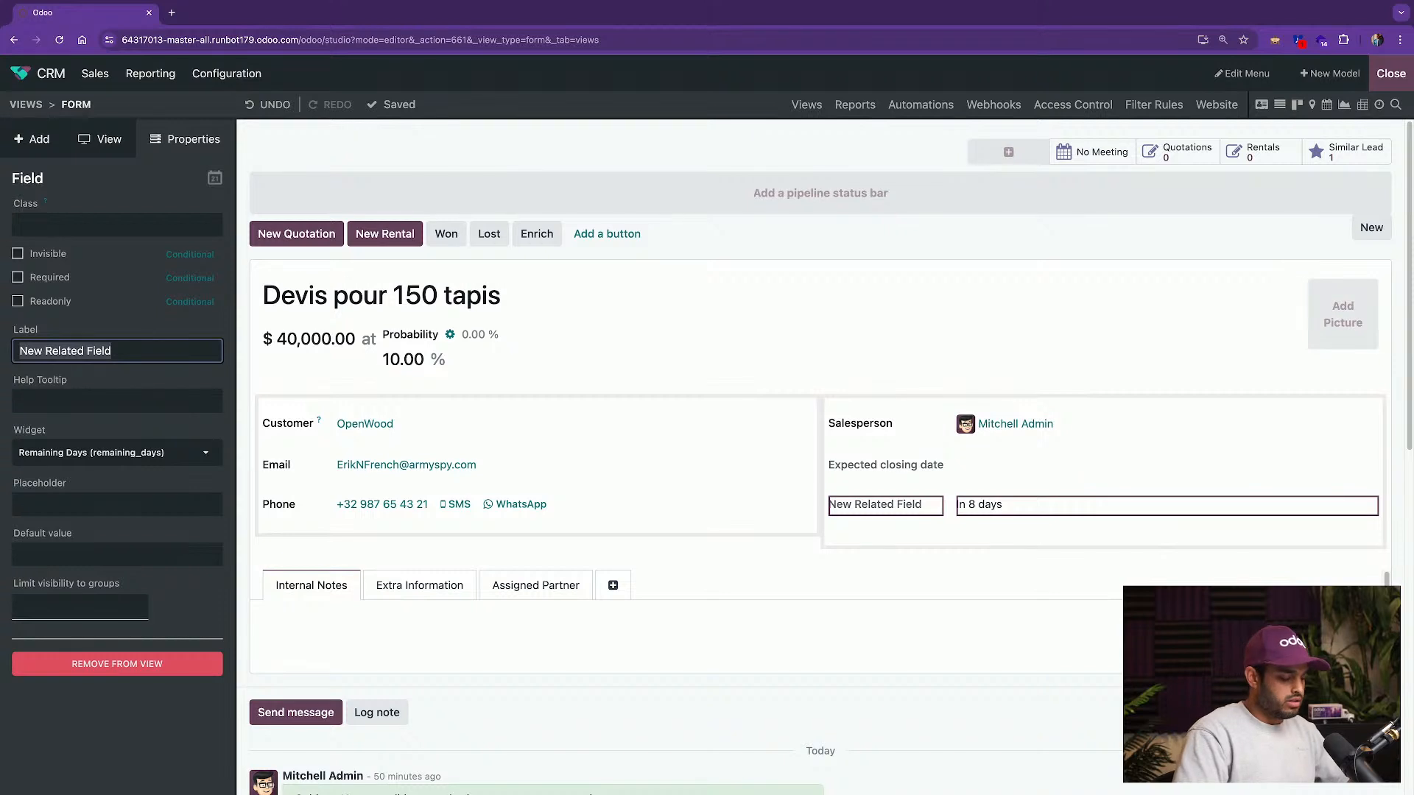
text(Ex)
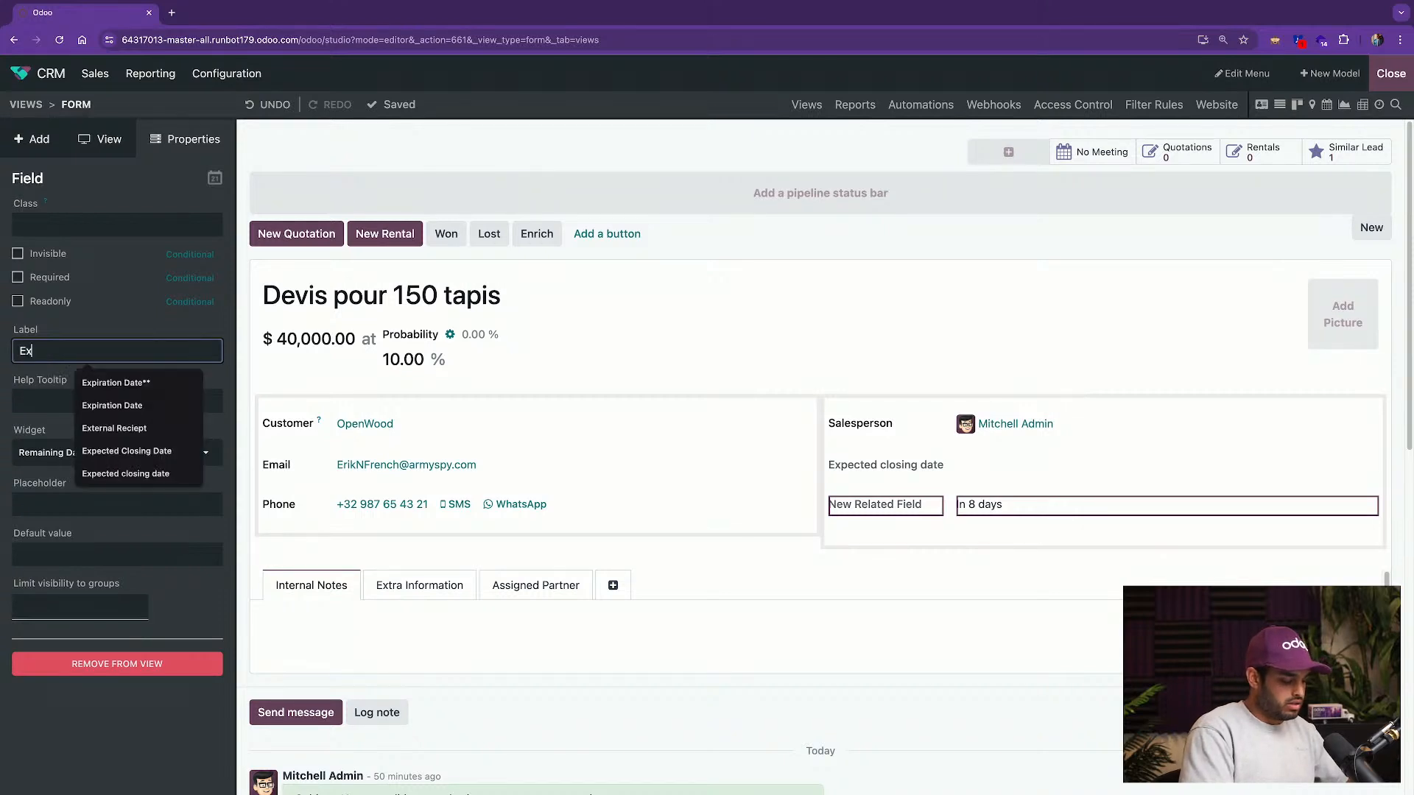
key(BackSpace)
text(Rem)
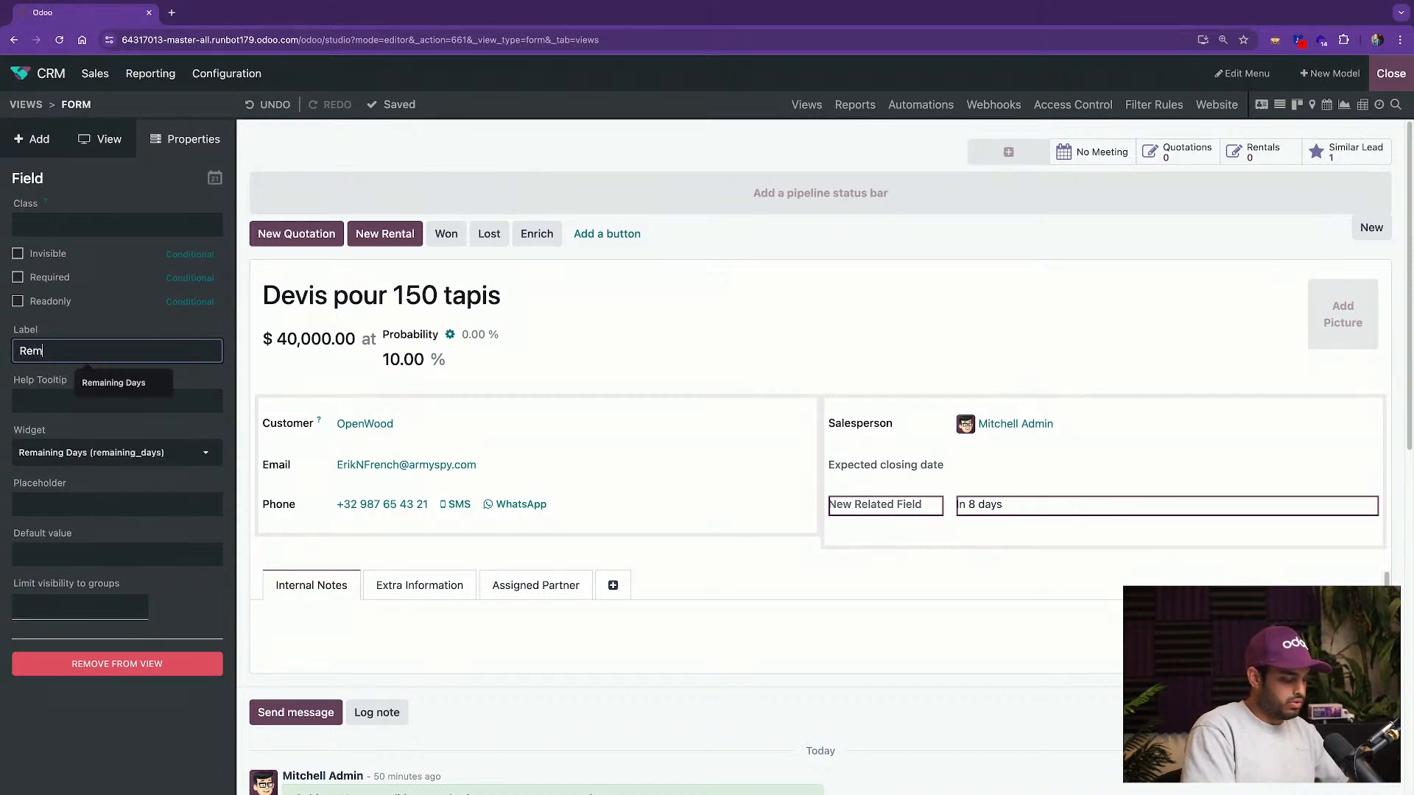
text(aining Days)
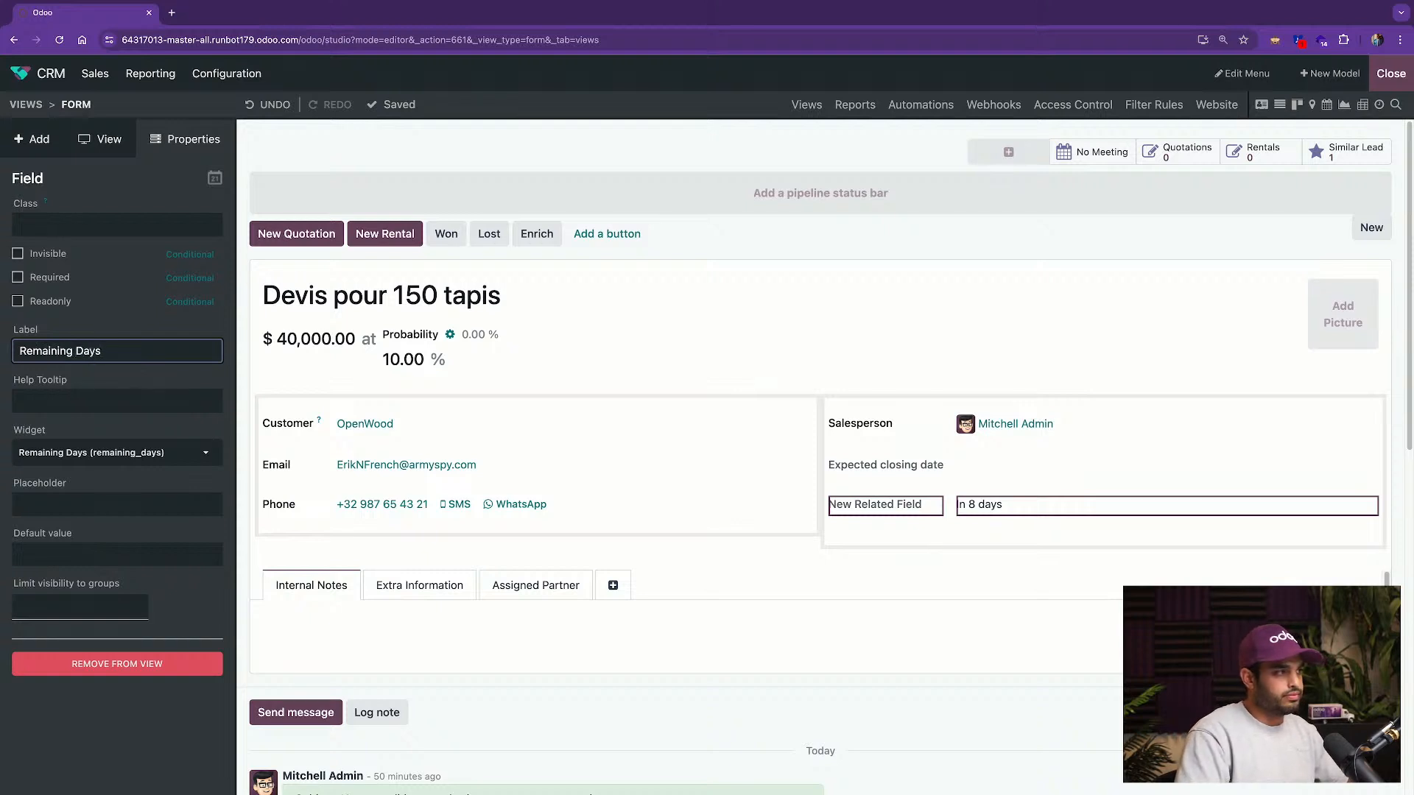
click(147, 698)
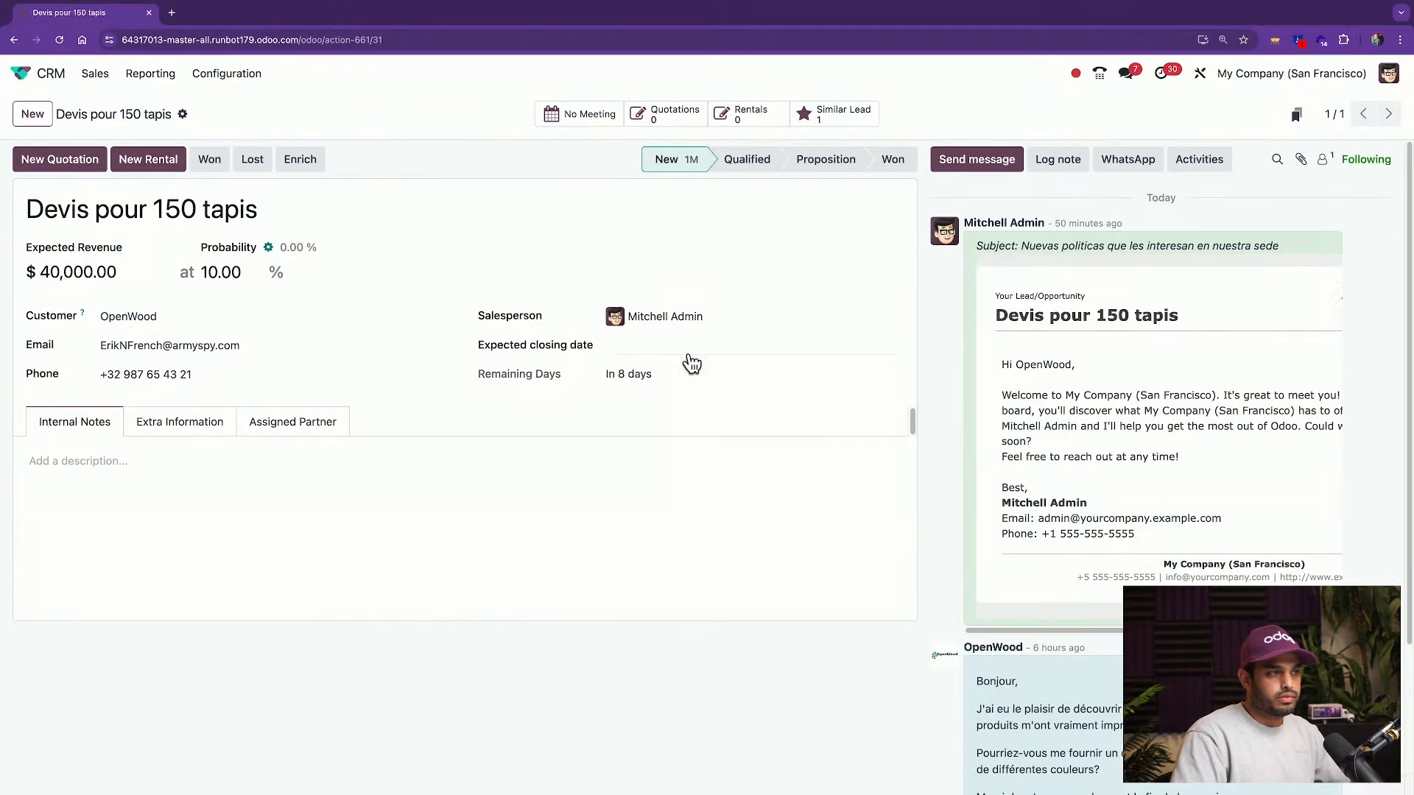
Set the opportunity's Expected closing date to 06/28/2024.
click(688, 352)
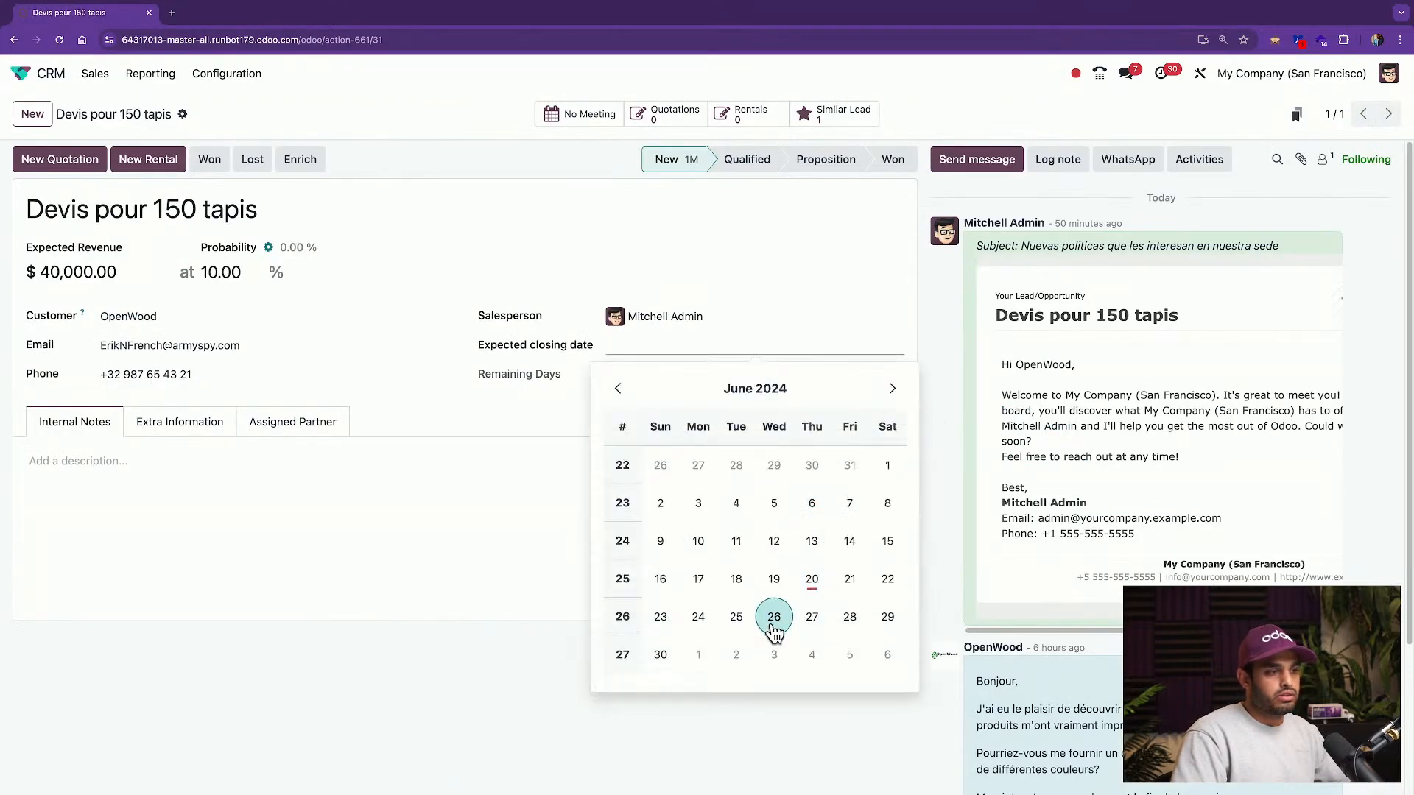
click(849, 619)
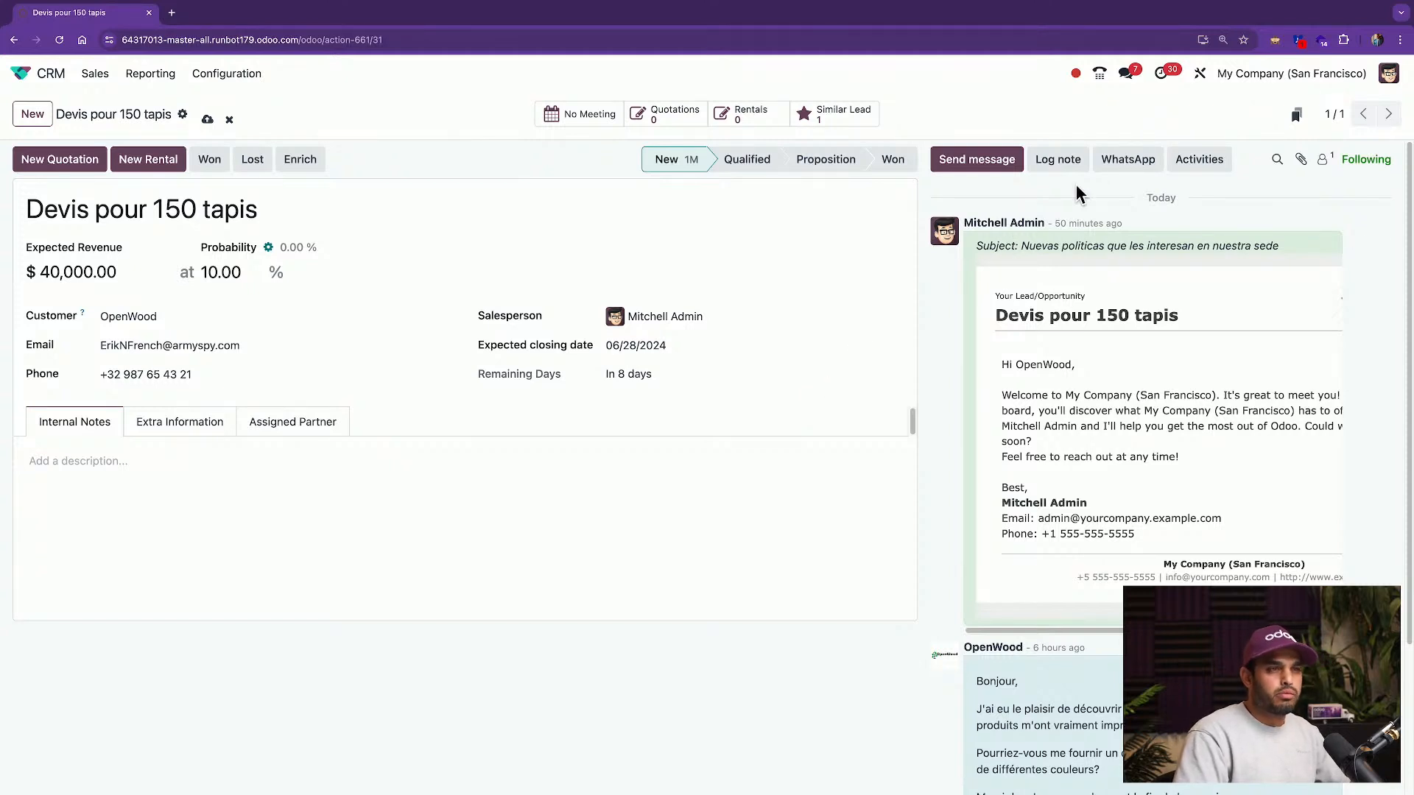
Start a new Studio automation rule for the Lead/Opportunity model and name it "Send Email".
click(1201, 75)
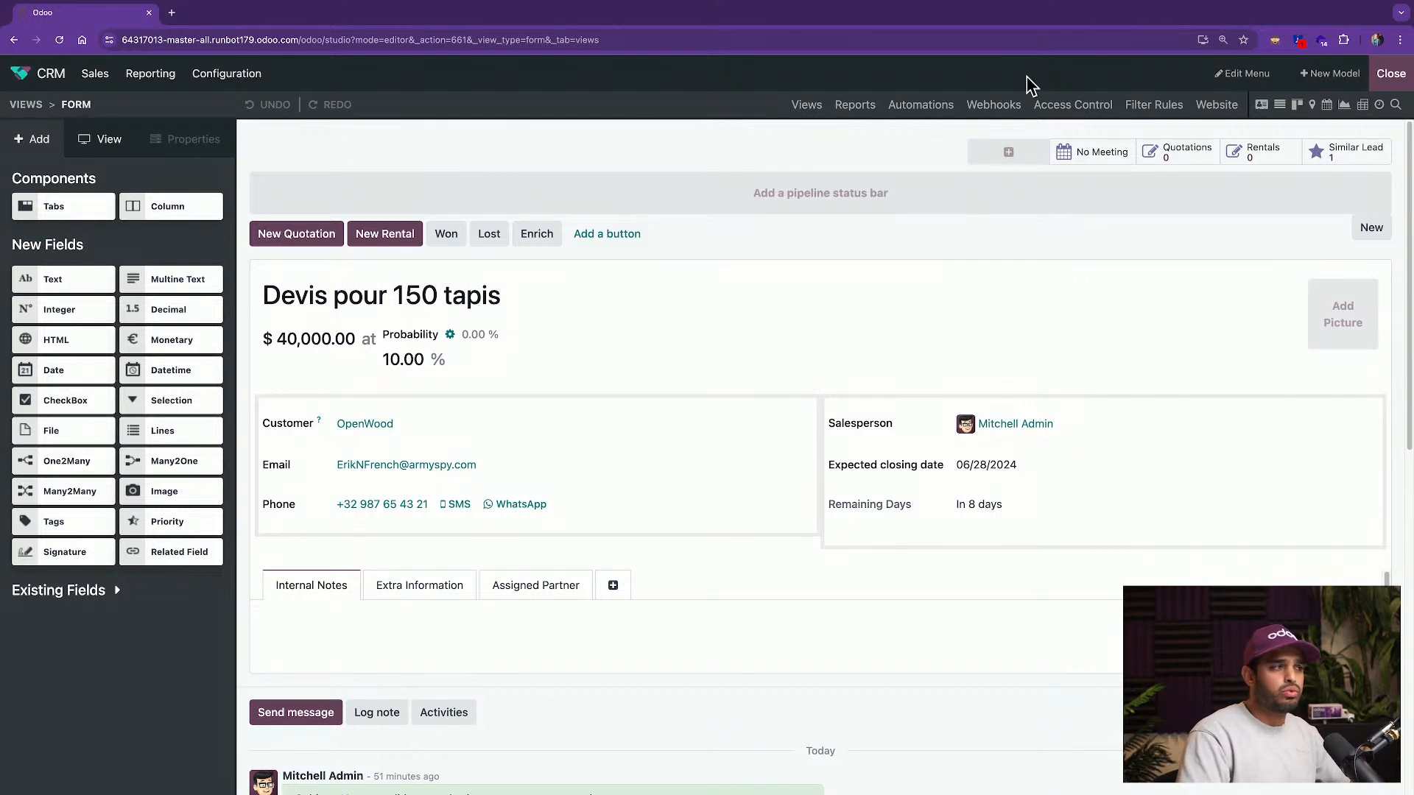
click(915, 110)
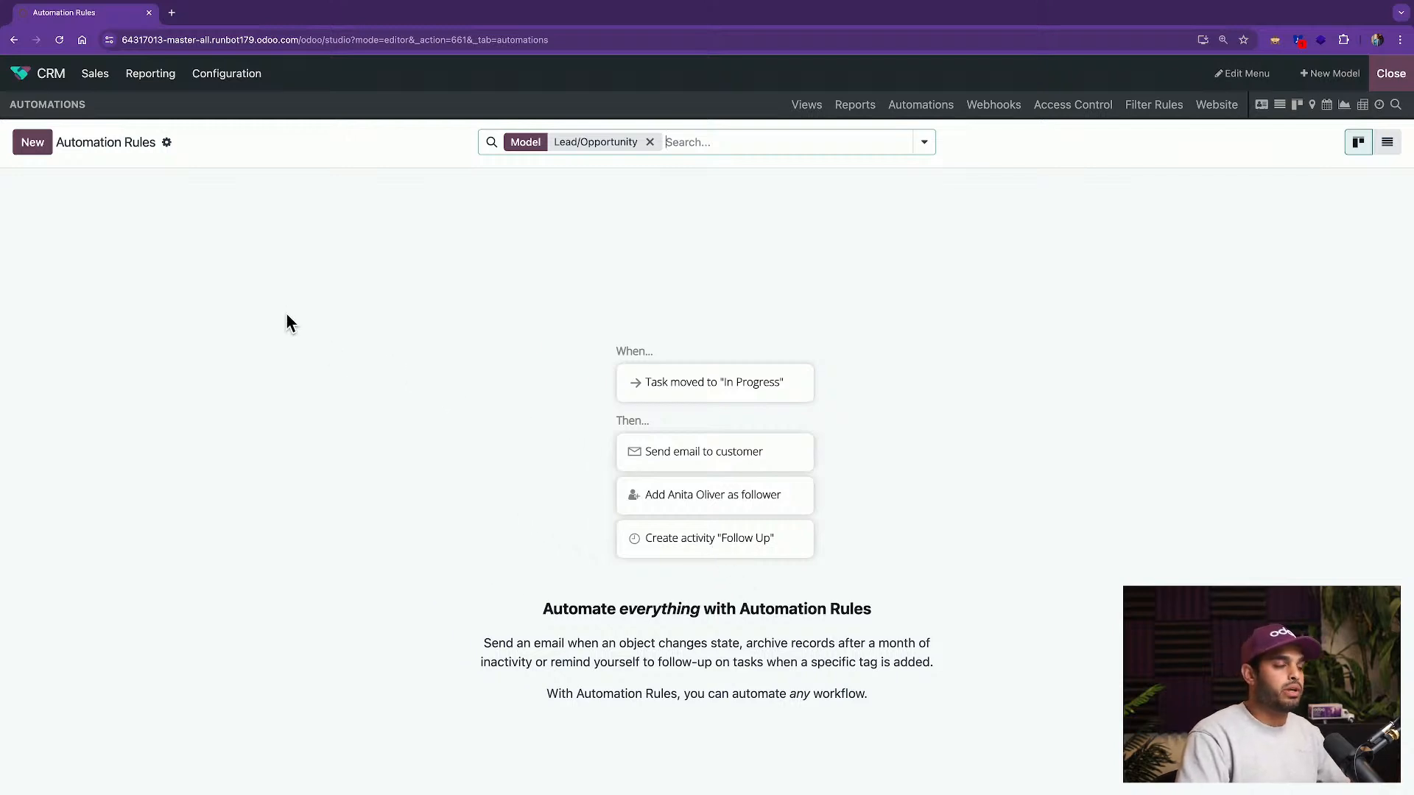
click(39, 145)
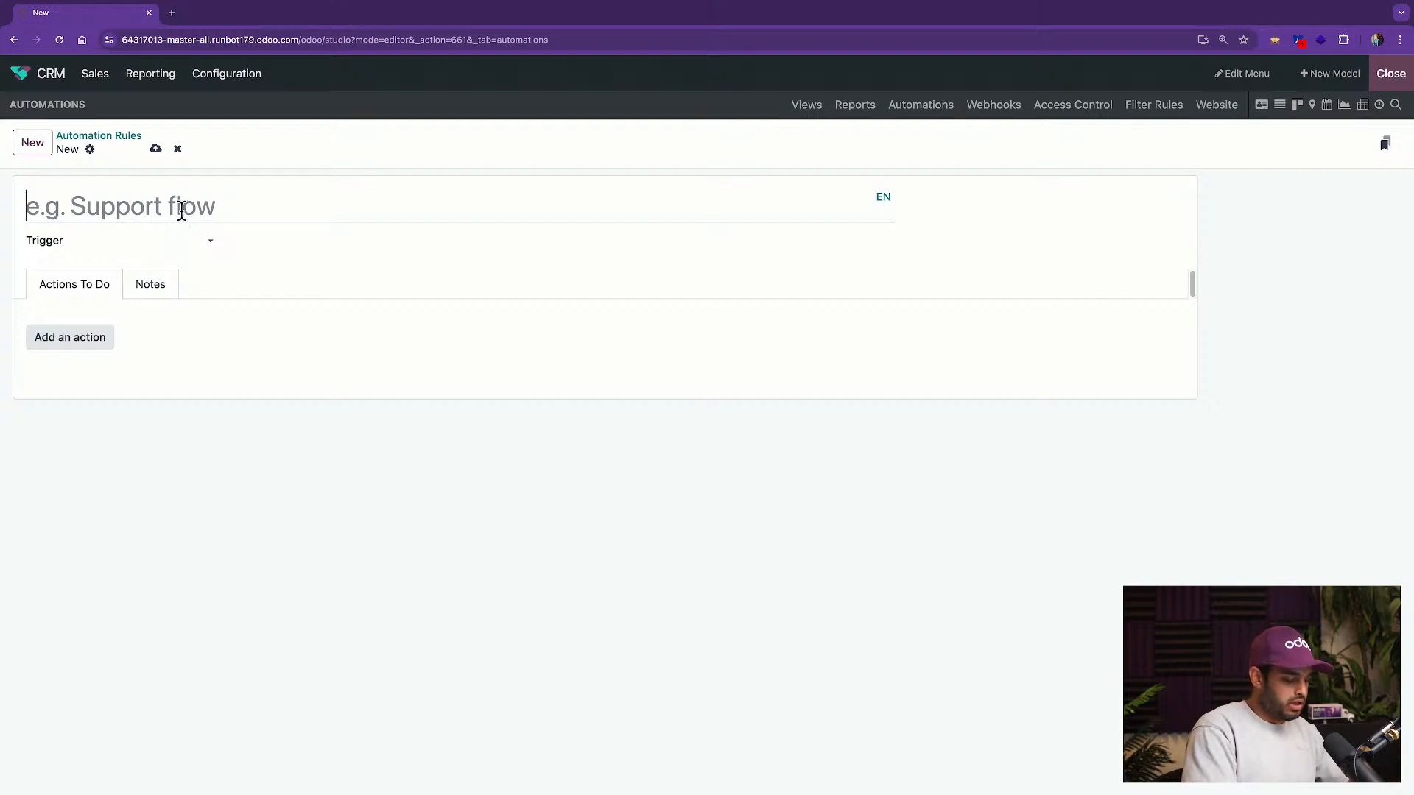
text(Send Email)
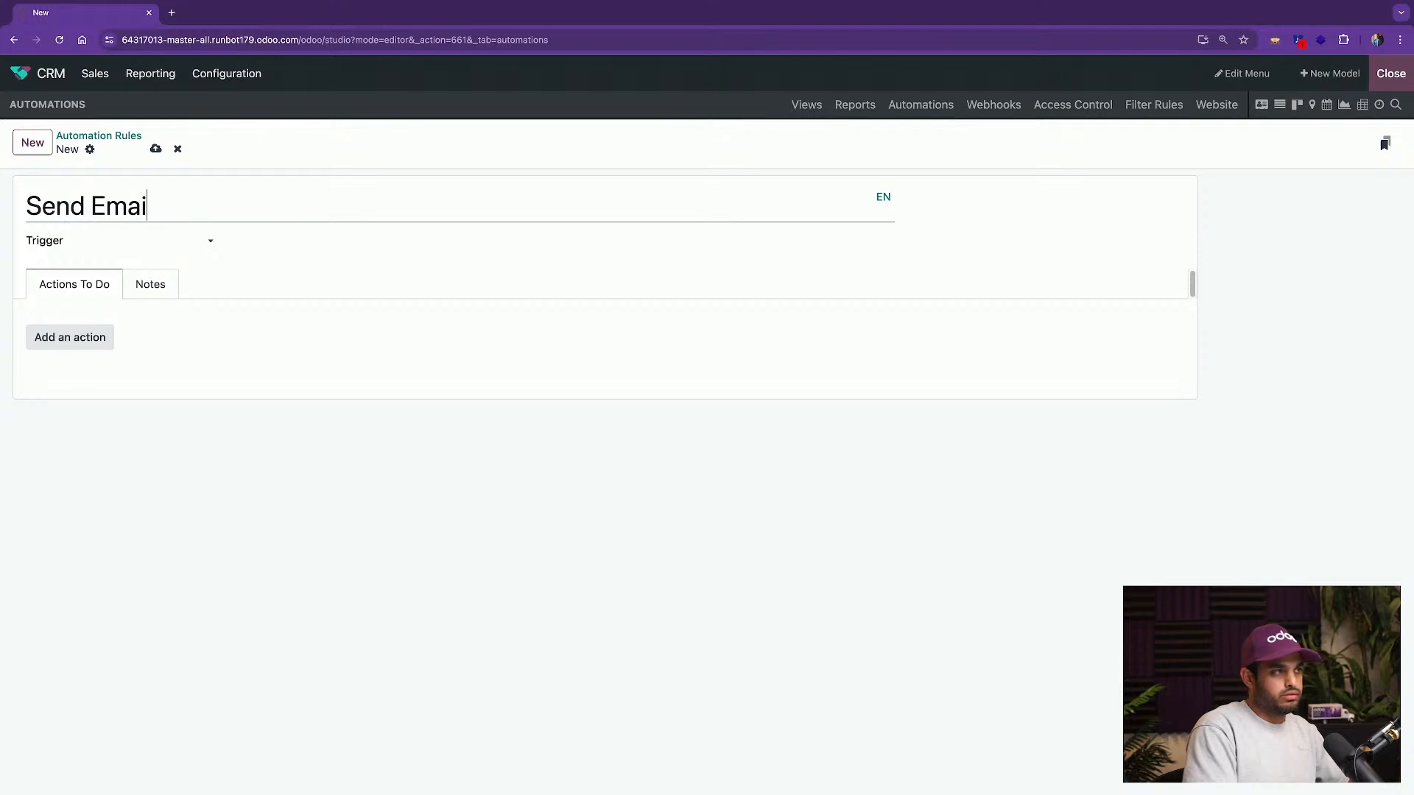
Start a Send Email action for the automation rule using the Welcome Demo email template.
click(92, 348)
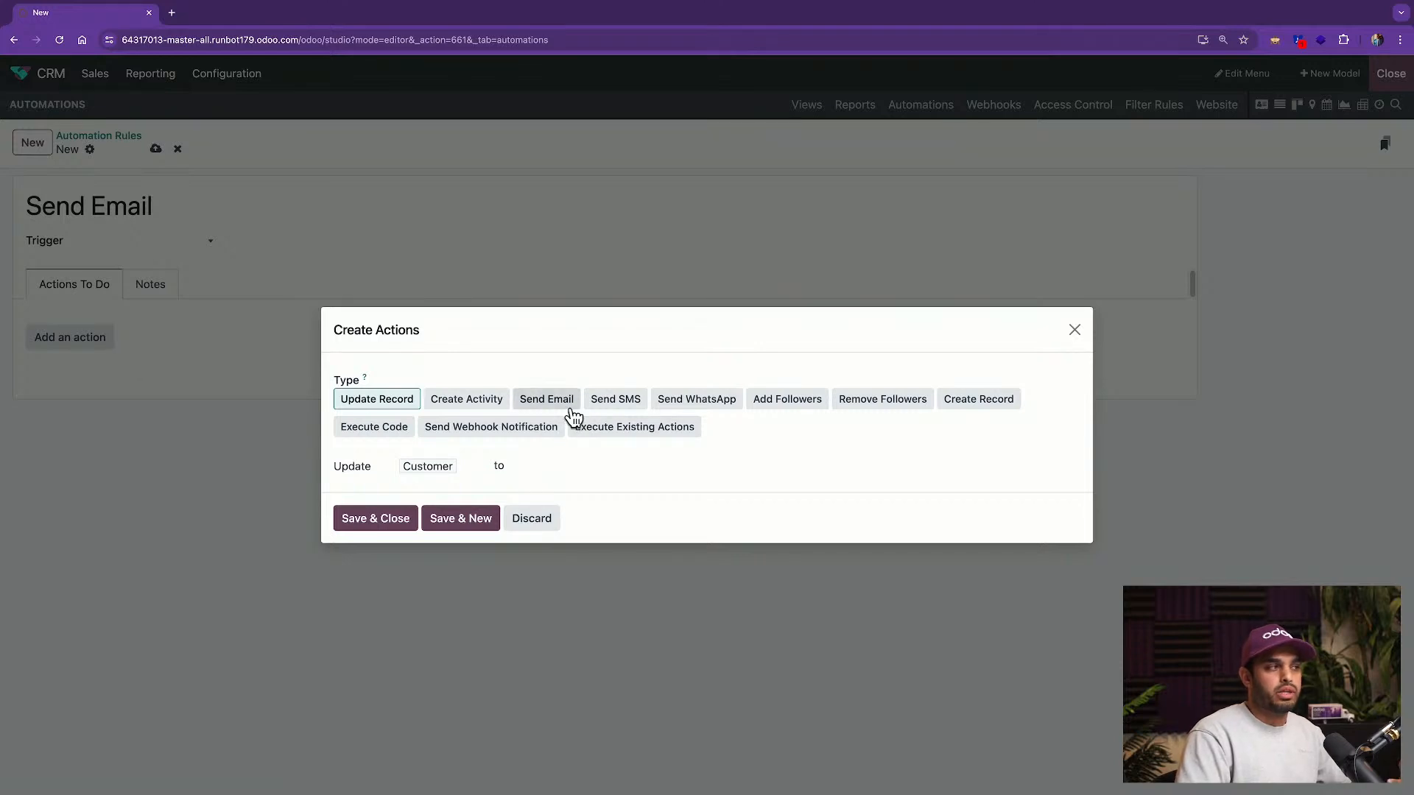
click(571, 405)
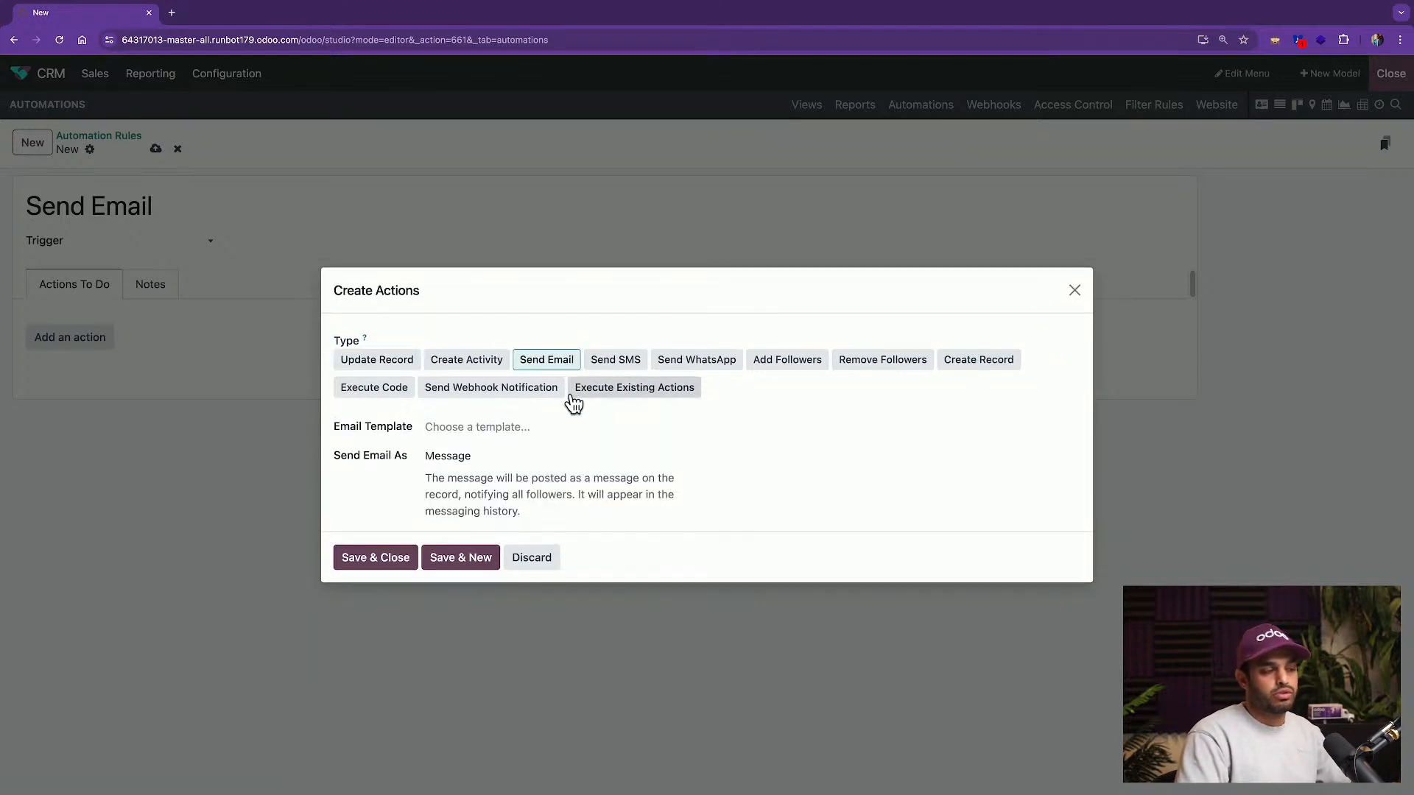
click(528, 424)
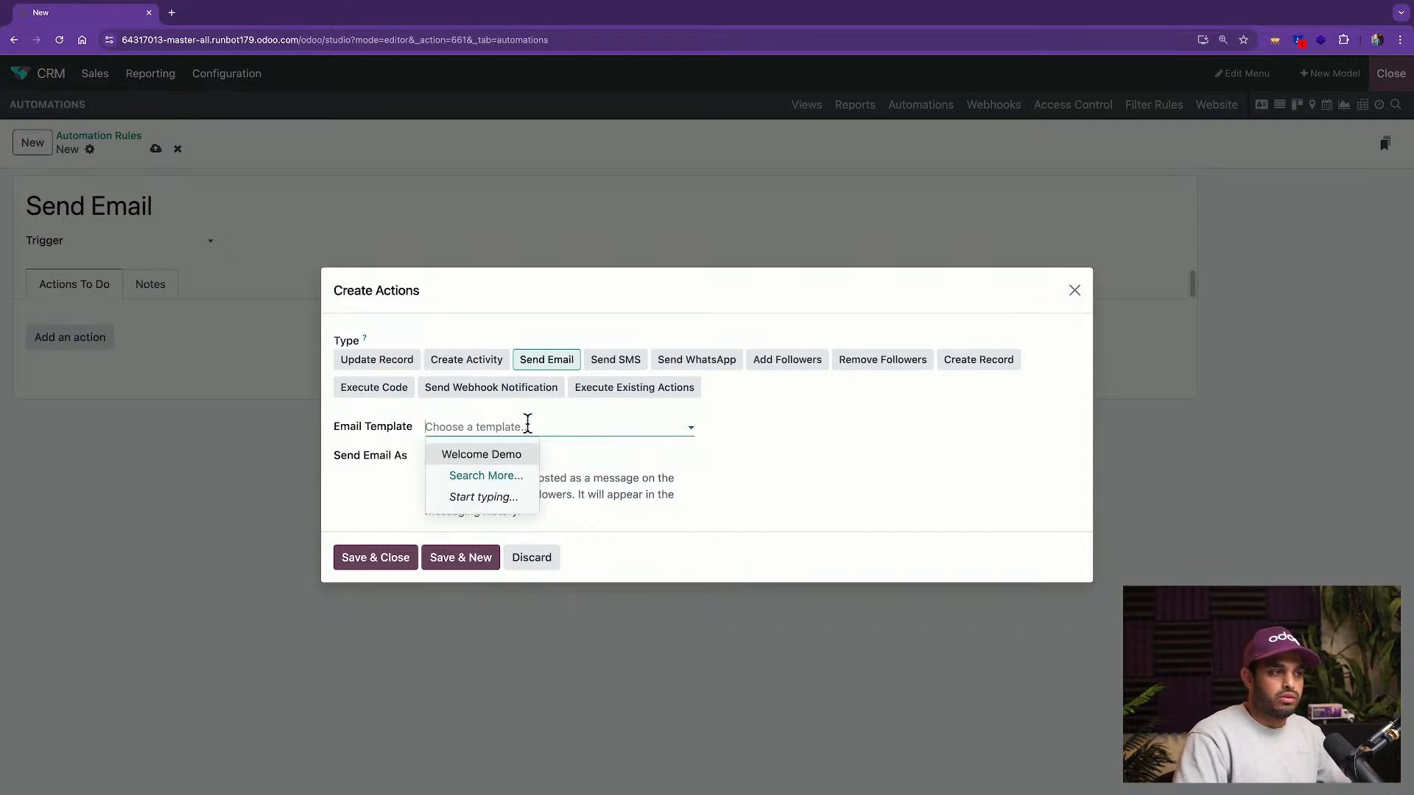
click(516, 449)
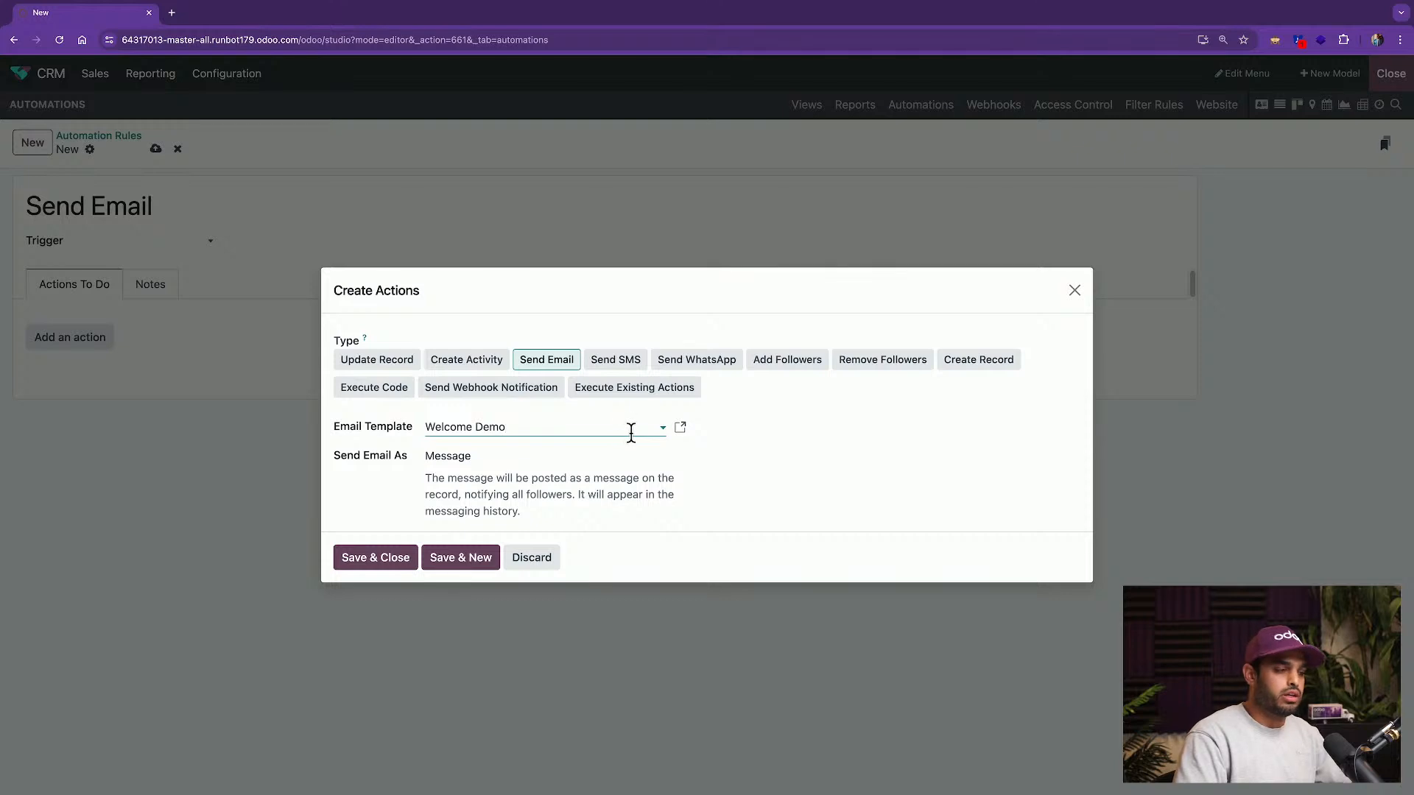
Open the Welcome Demo template and add blank lines after "Feel free to reach out at any time!" in the body.
click(680, 430)
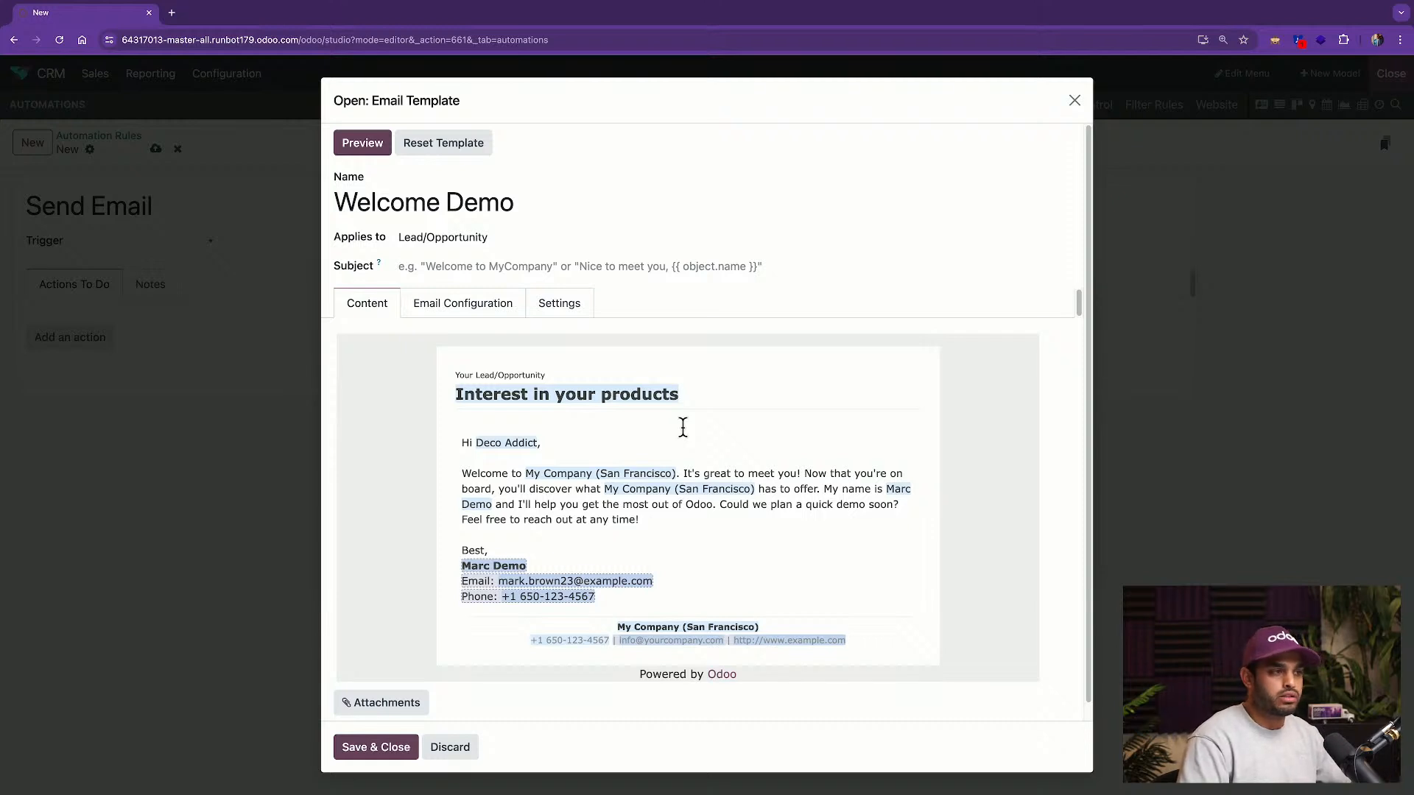
click(683, 427)
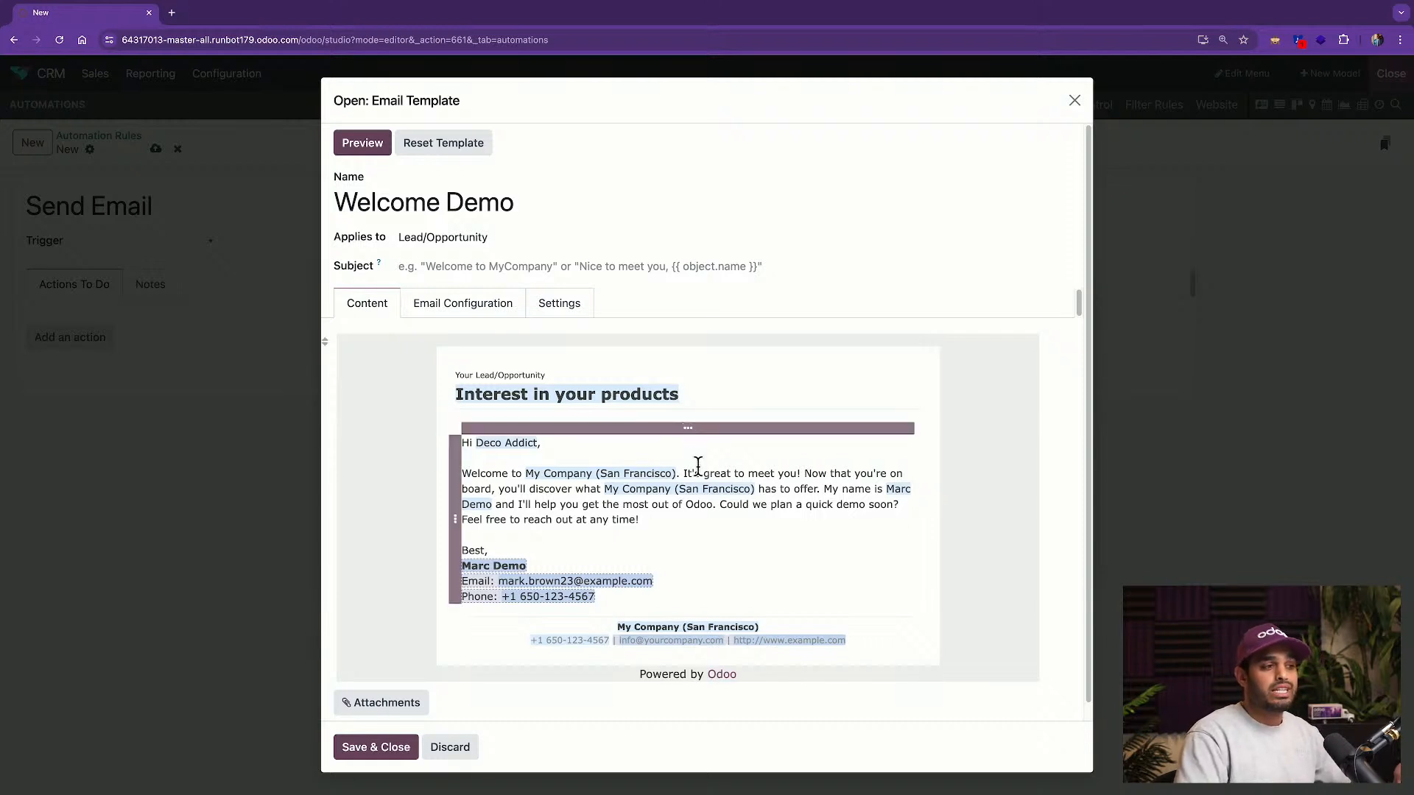
click(733, 521)
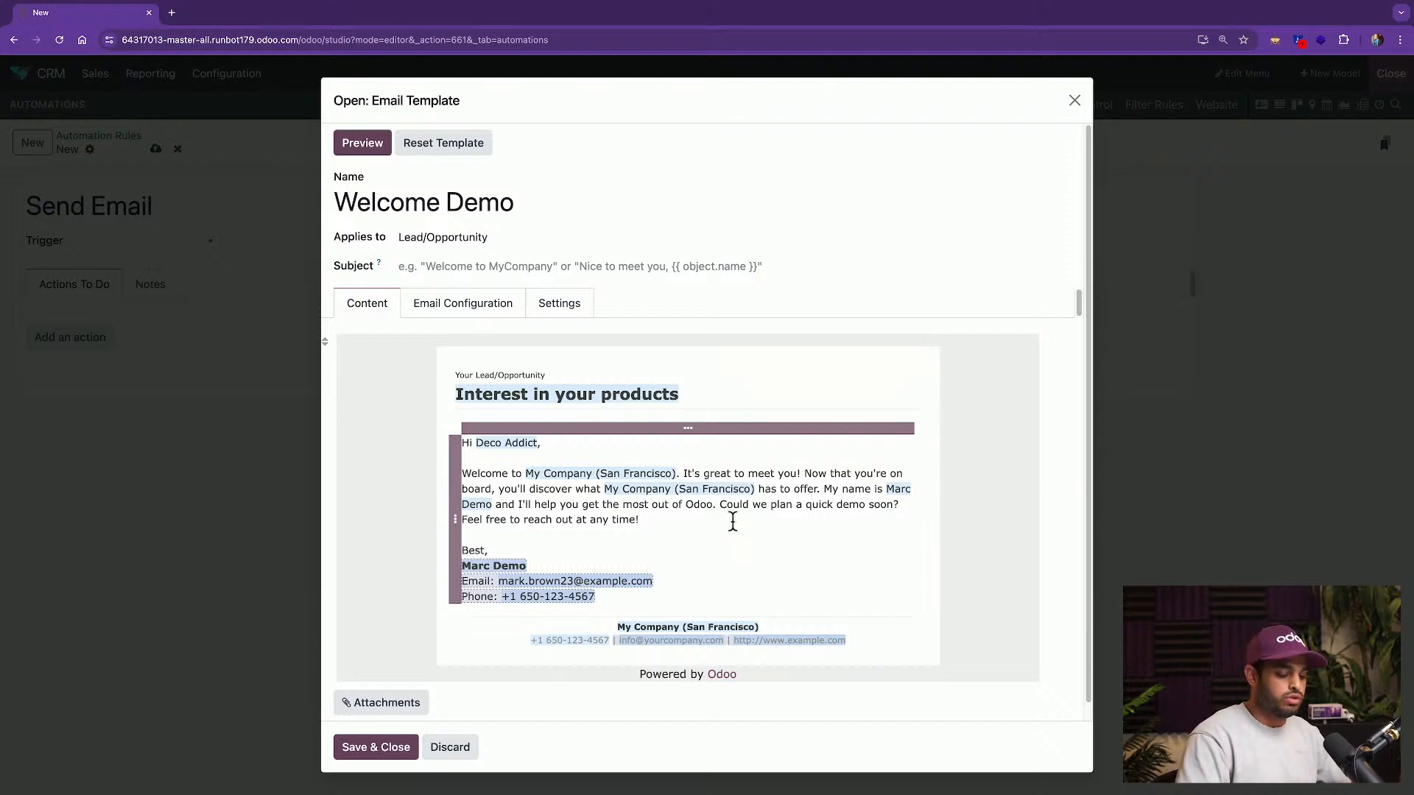
key(Return)
key(Return)
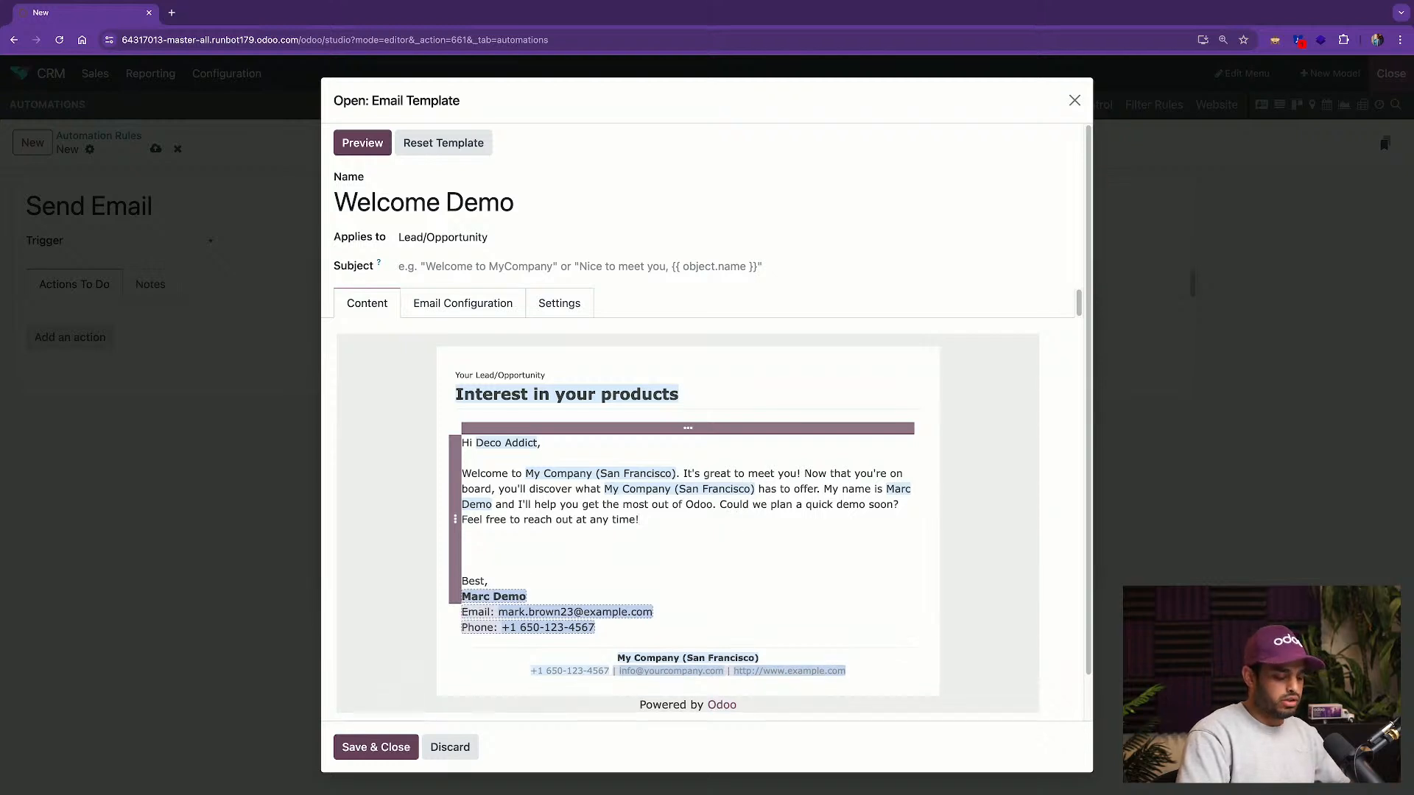
Try inserting a Dynamic Placeholder on the blank line above the sign-off, browse the available fields, and cancel the insertion.
text(/)
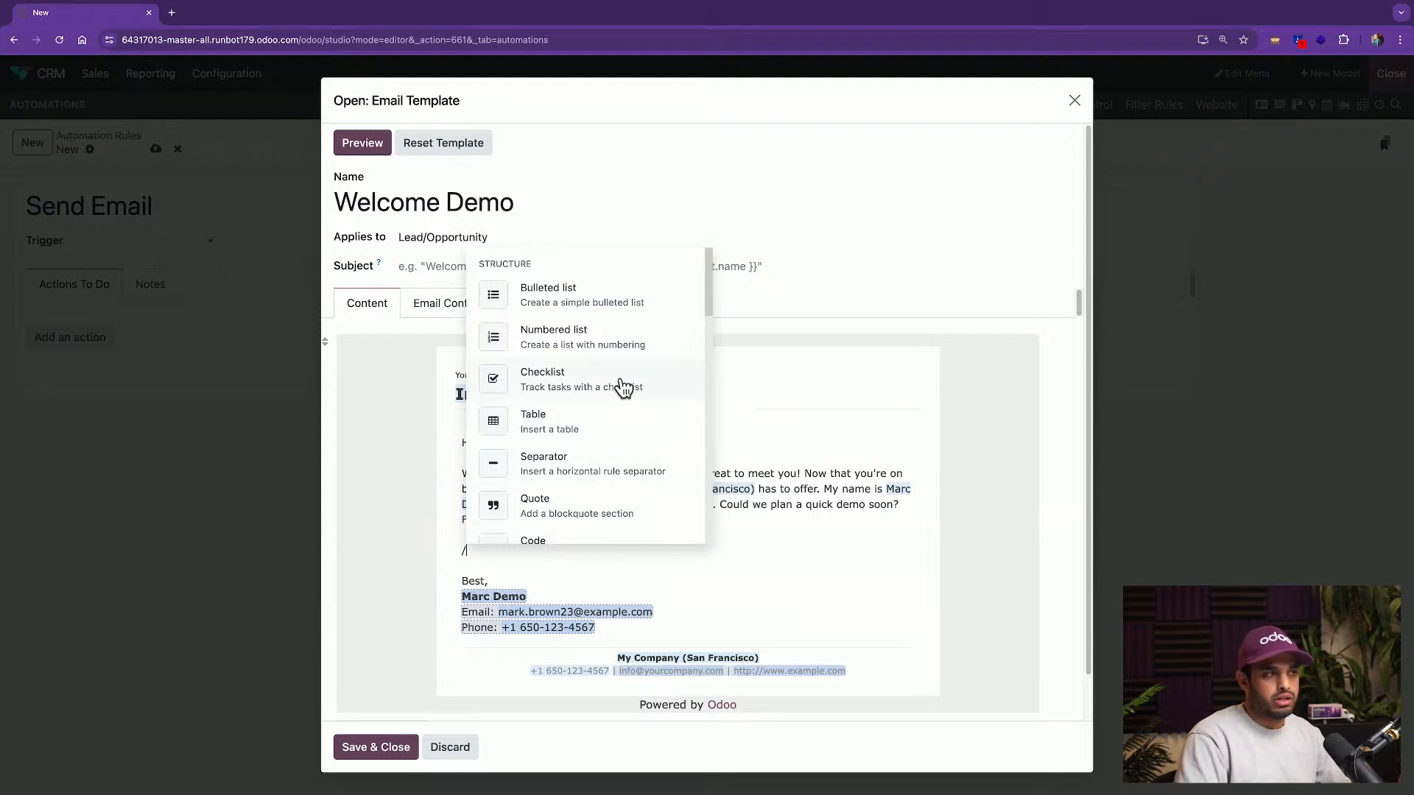
scroll(624, 396, down, 5)
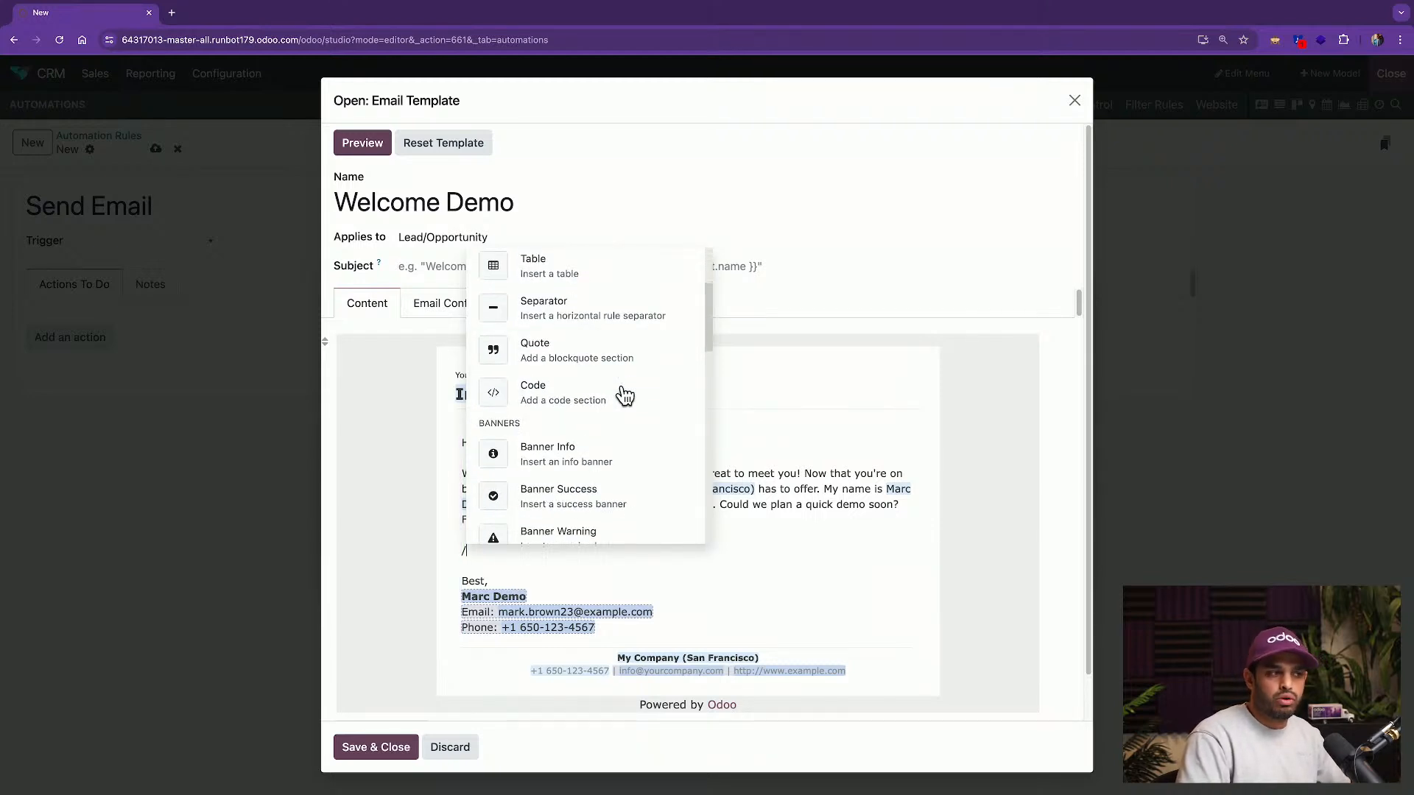
scroll(622, 382, down, 5)
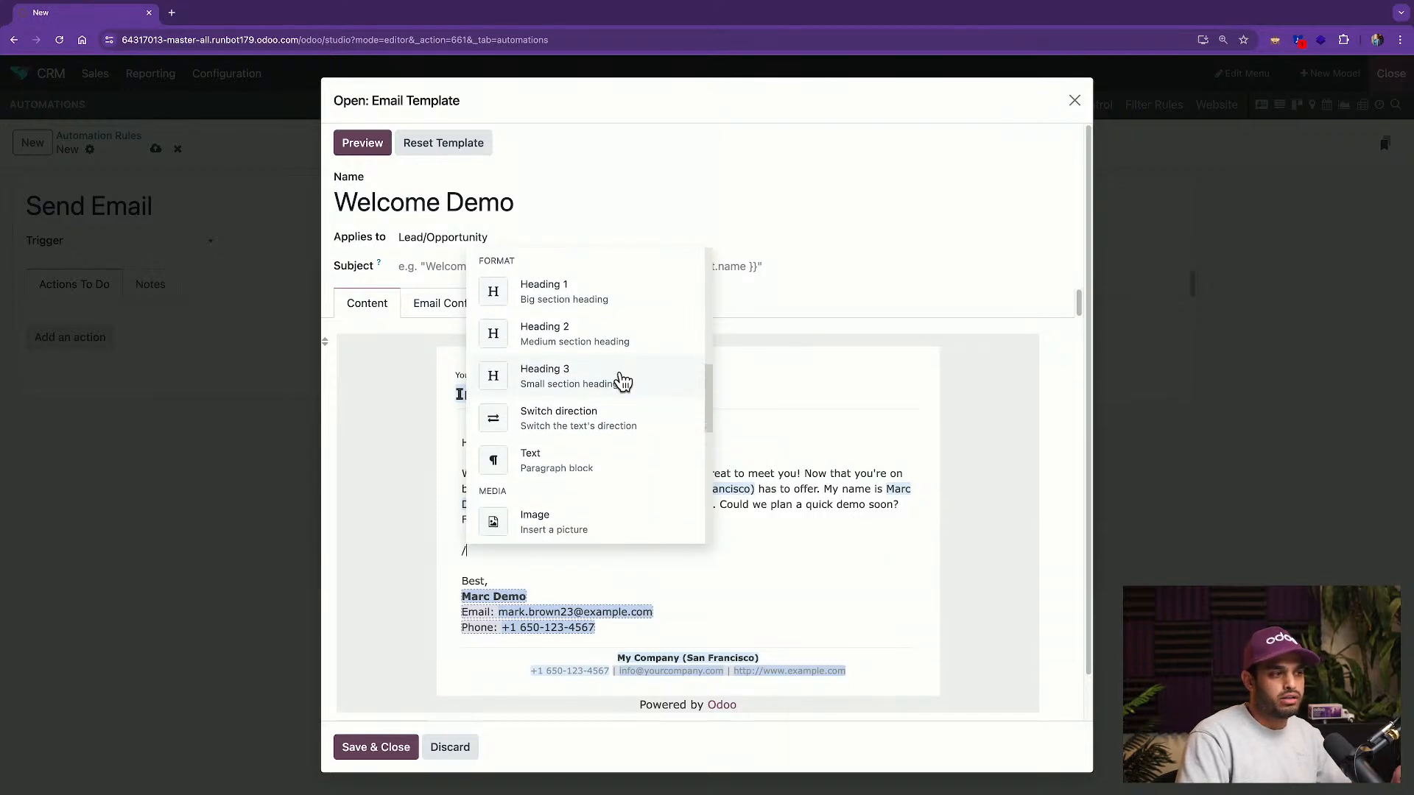
scroll(622, 383, down, 3)
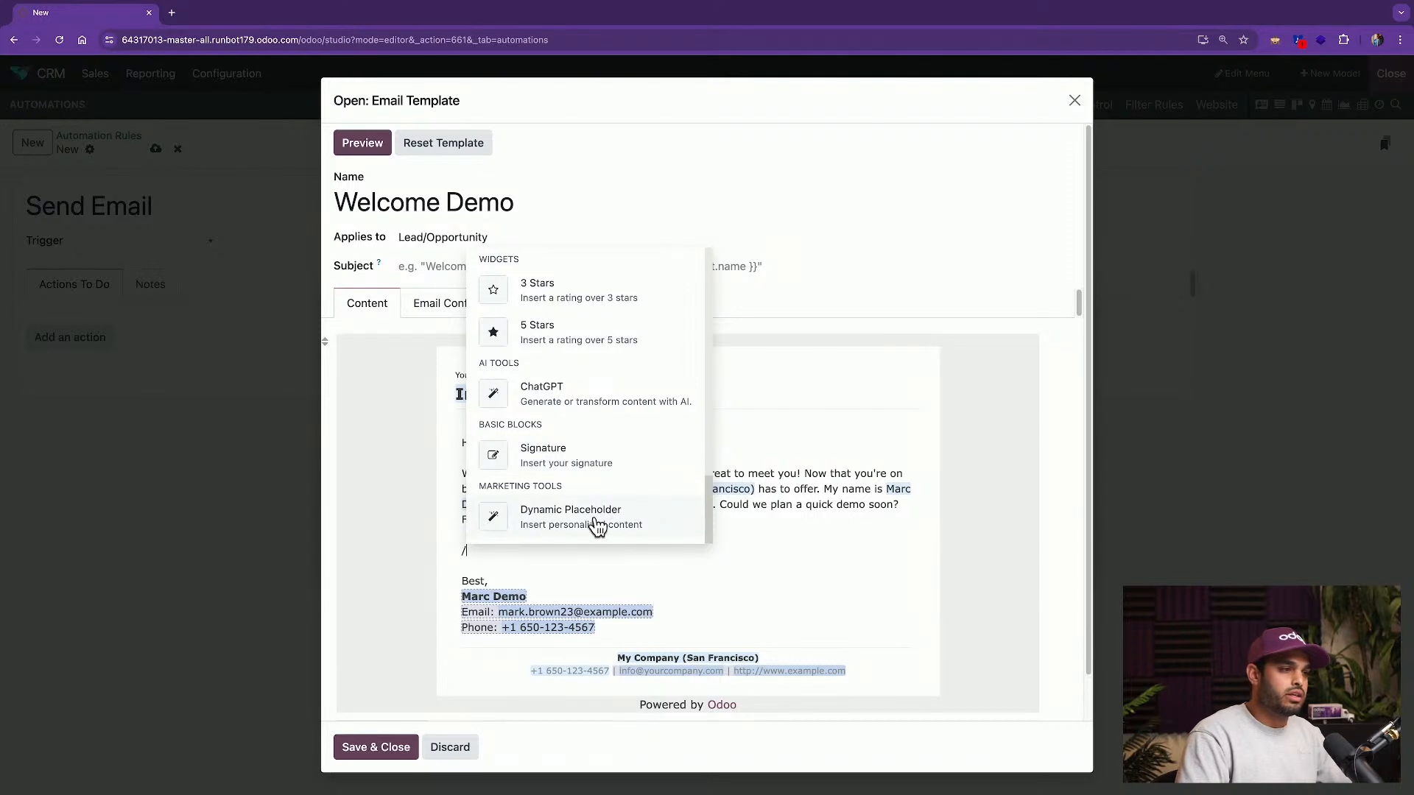
click(655, 512)
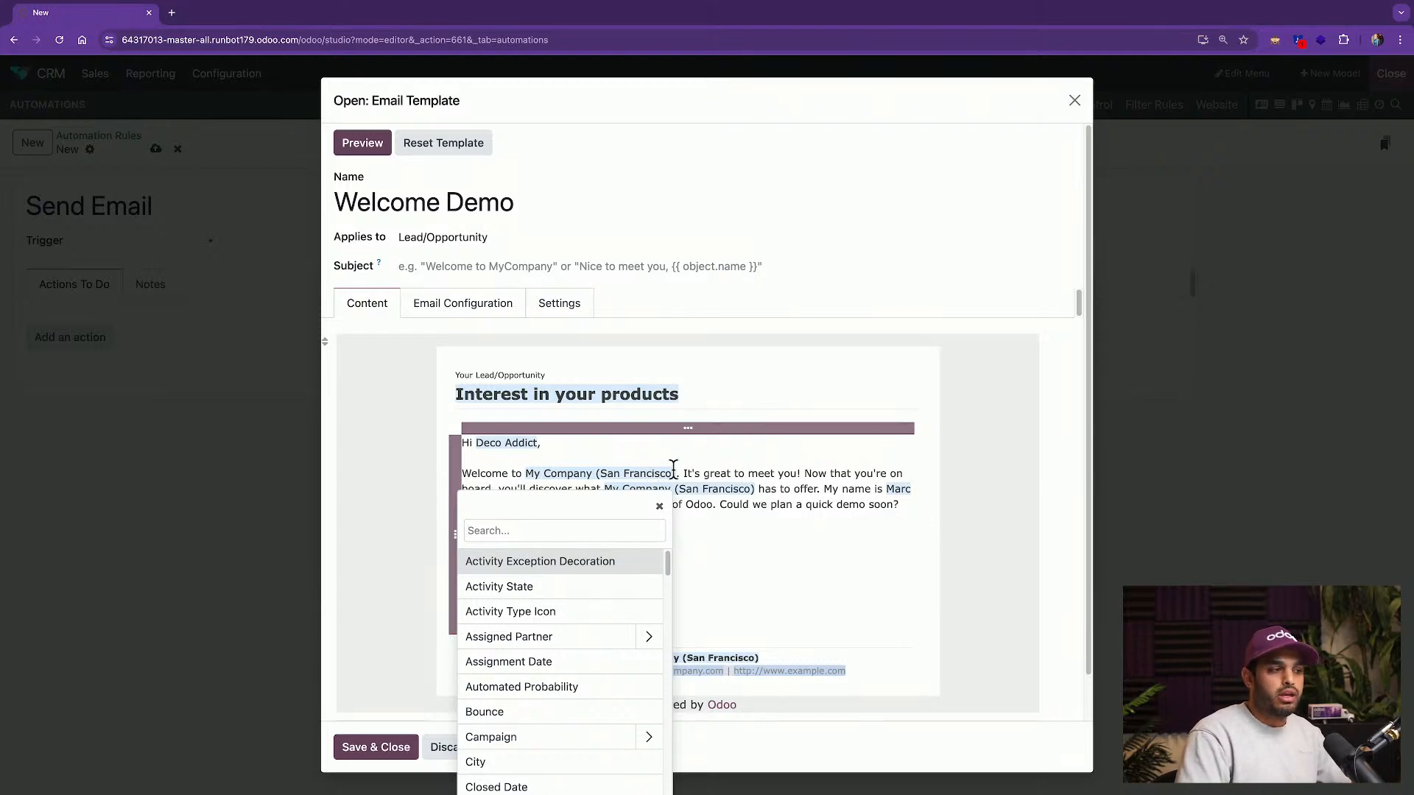
scroll(579, 586, down, 1)
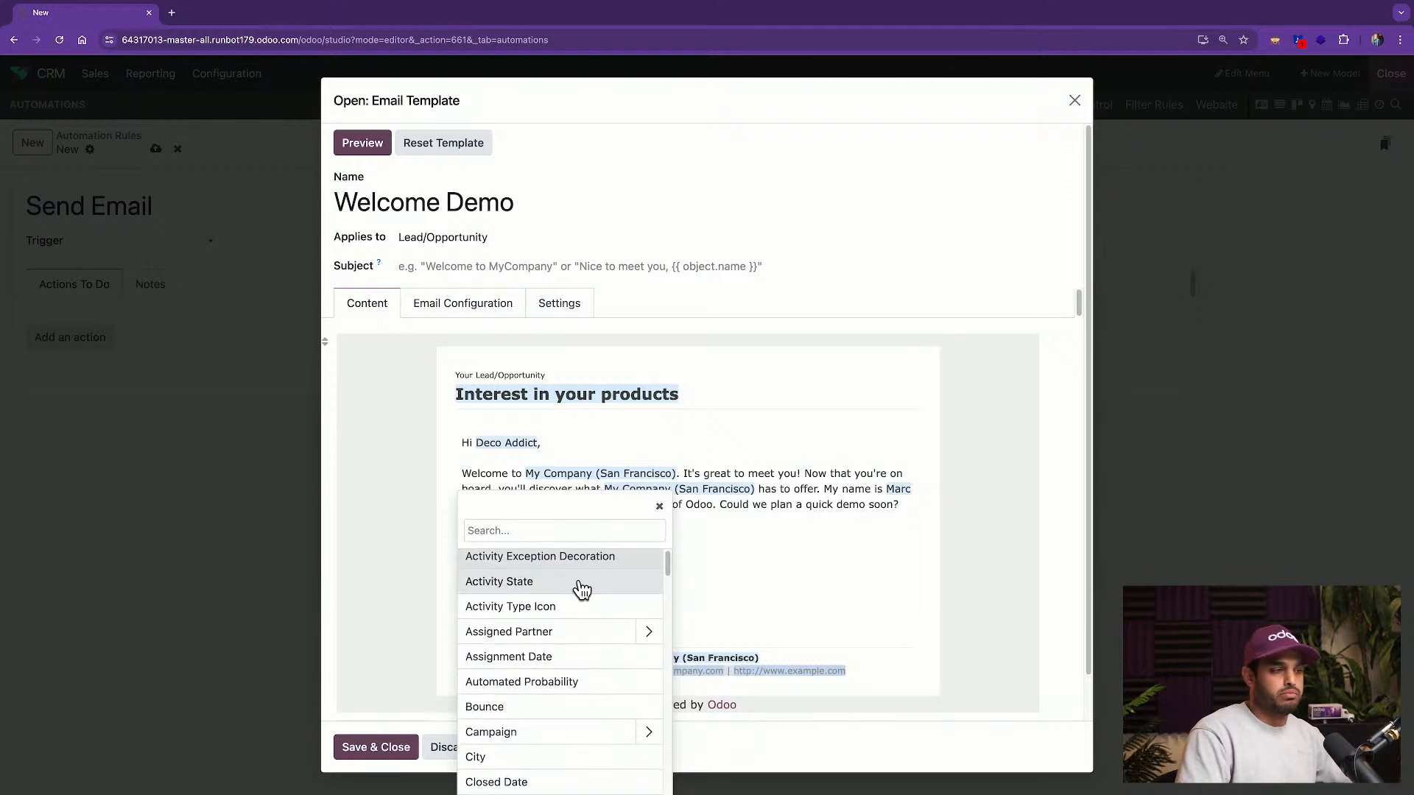
scroll(581, 589, down, 6)
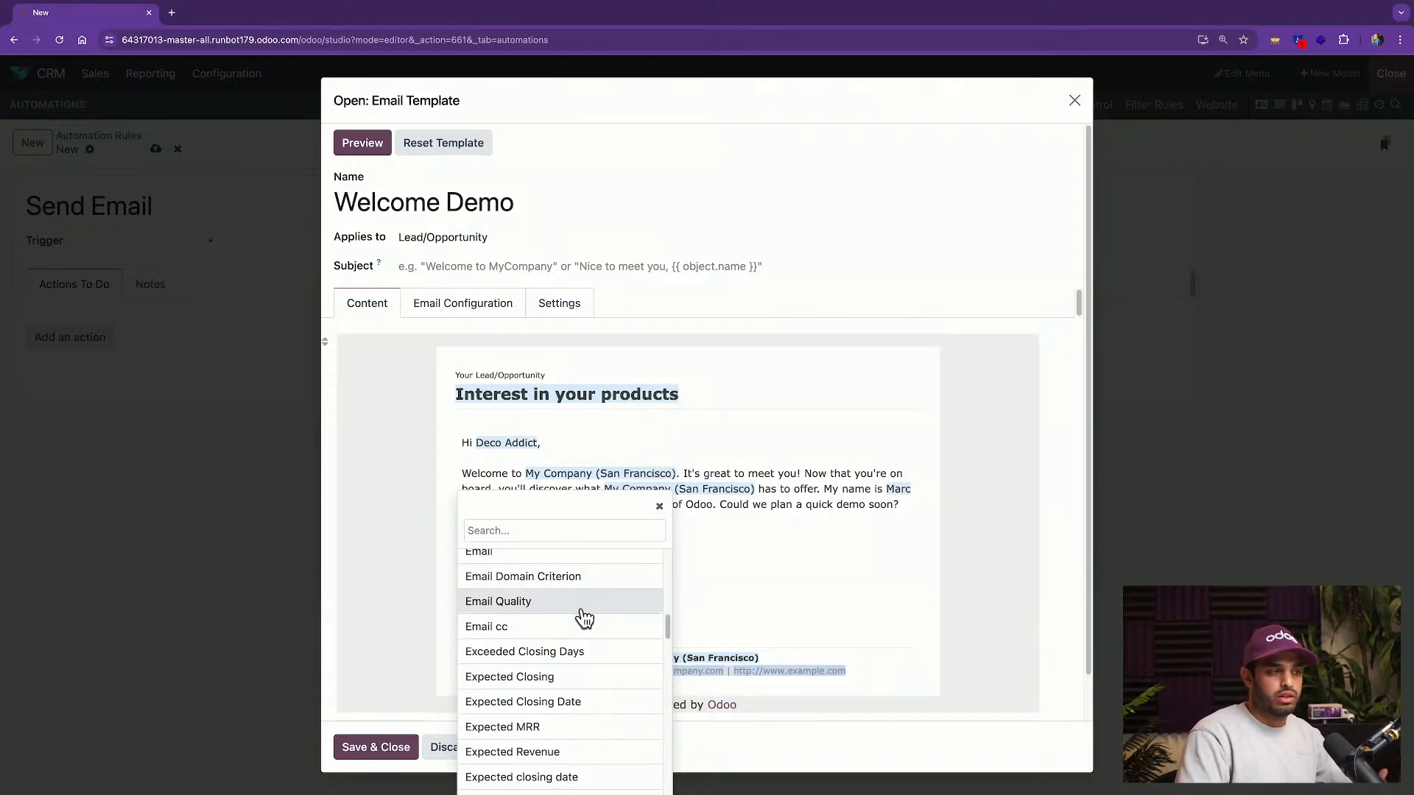
scroll(584, 618, down, 12)
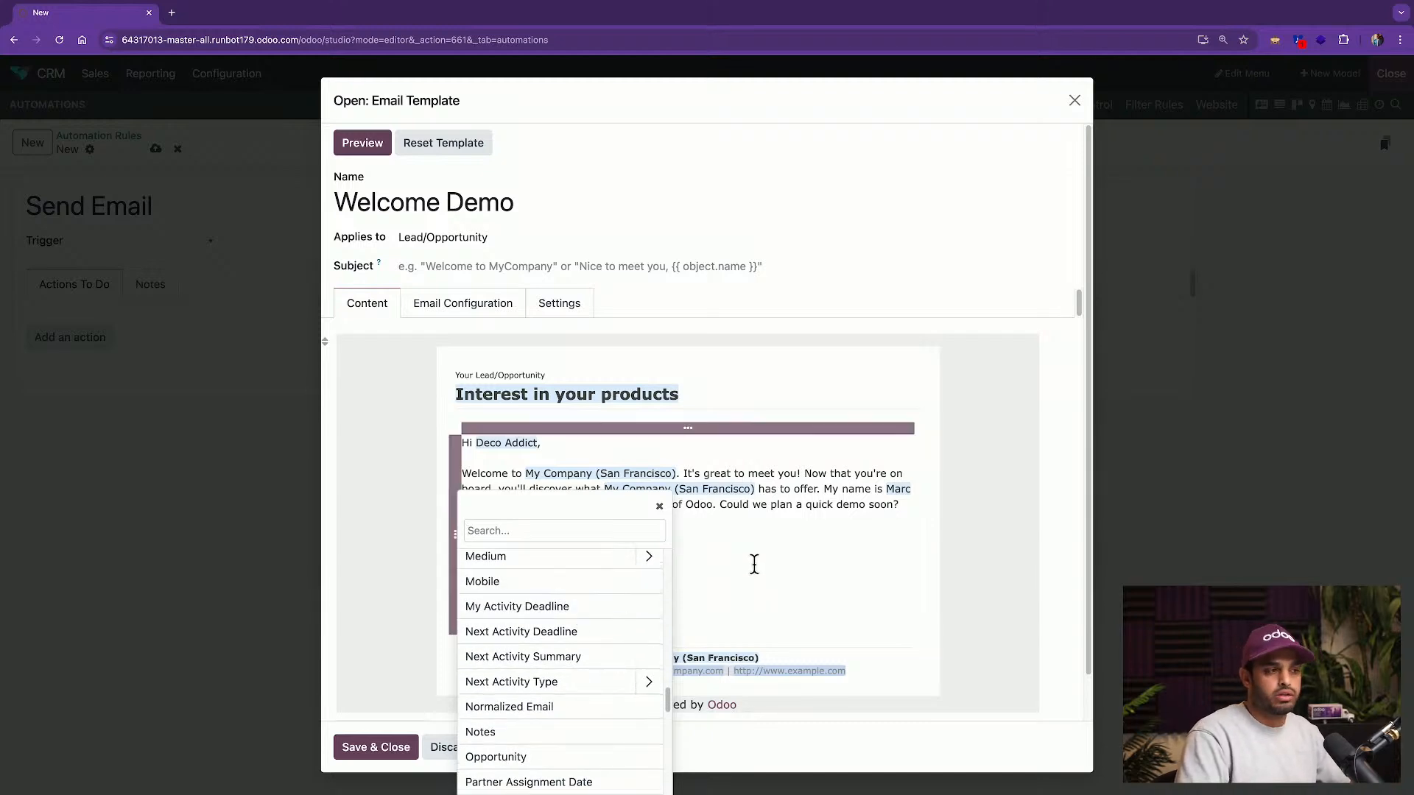
click(661, 509)
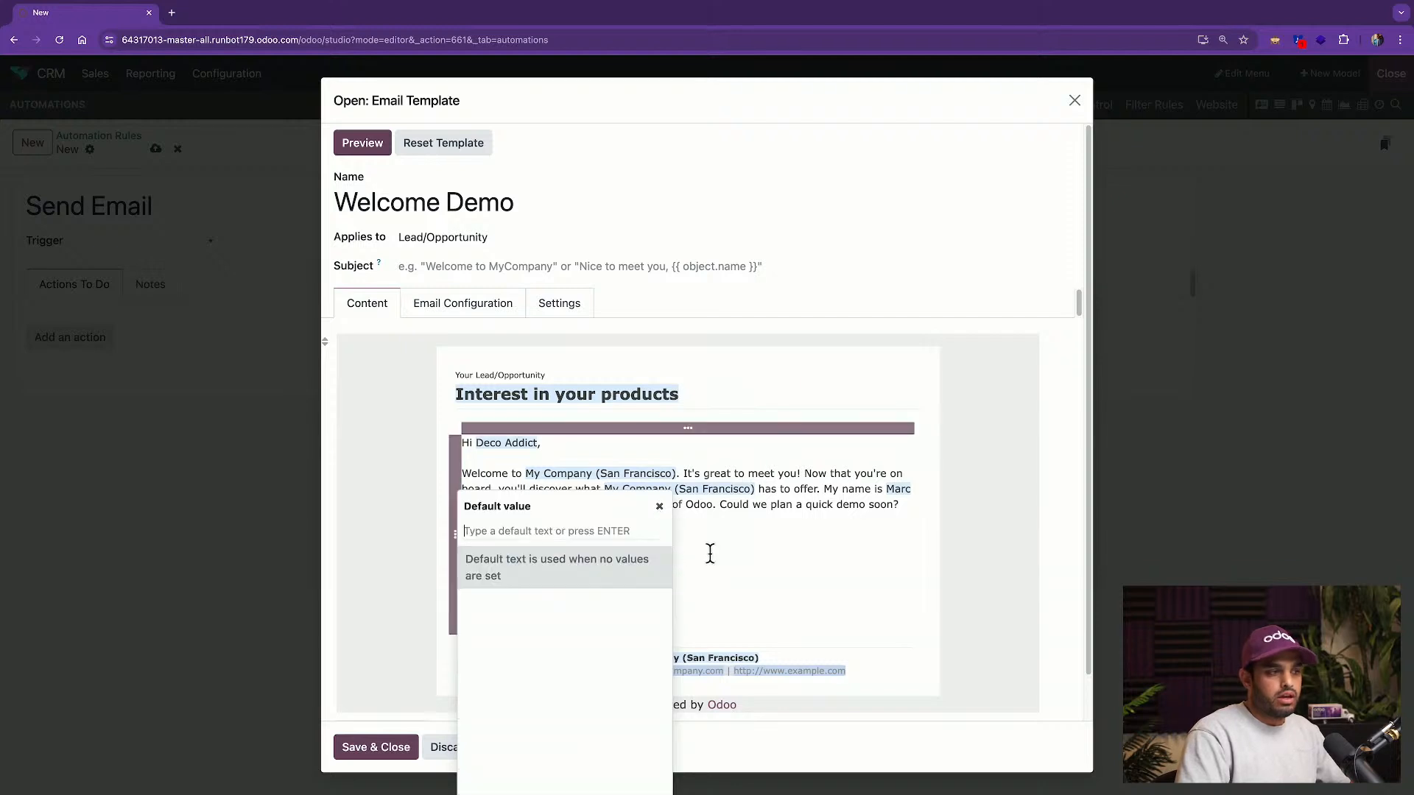
click(659, 505)
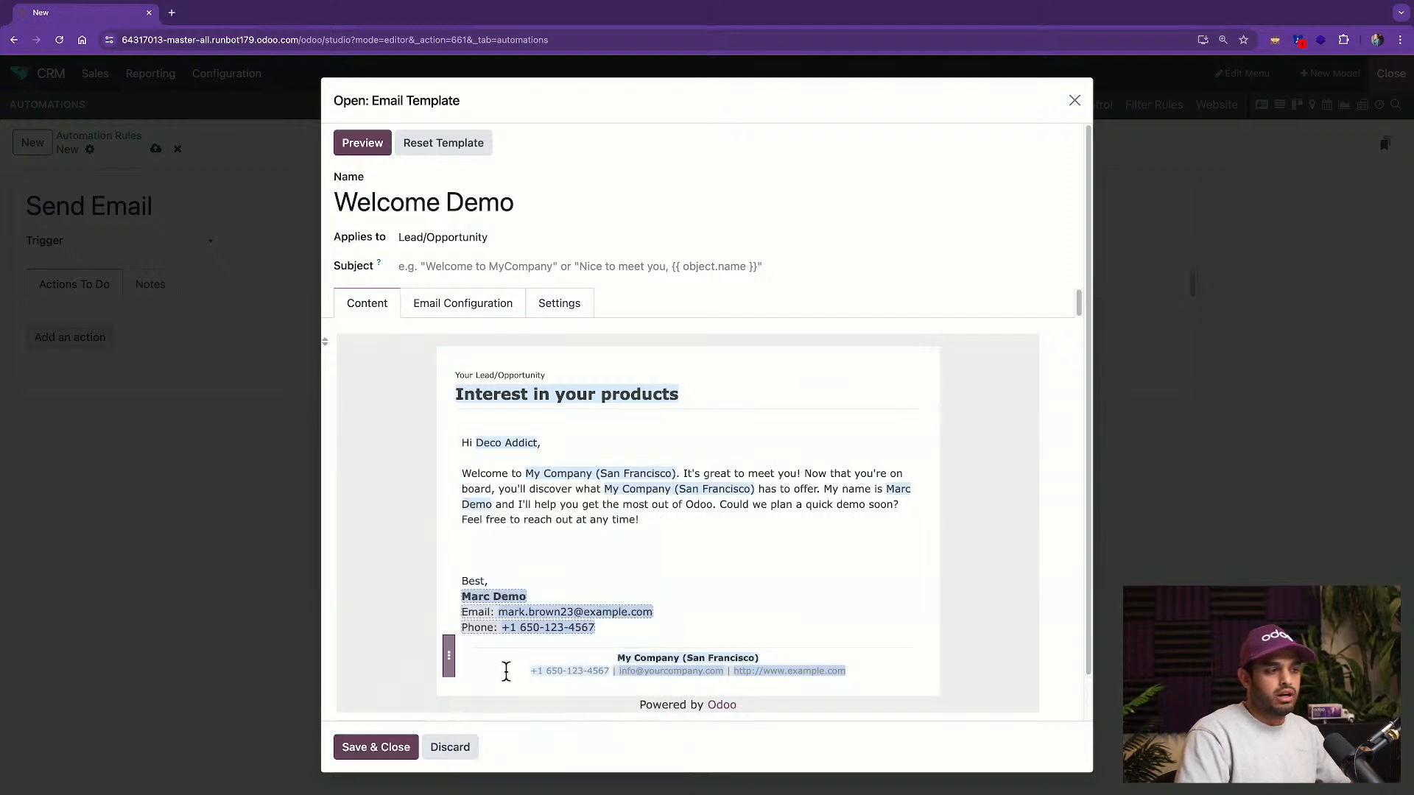
Save the Welcome Demo template and add the Send Email action to the automation rule.
scroll(501, 666, down, 1)
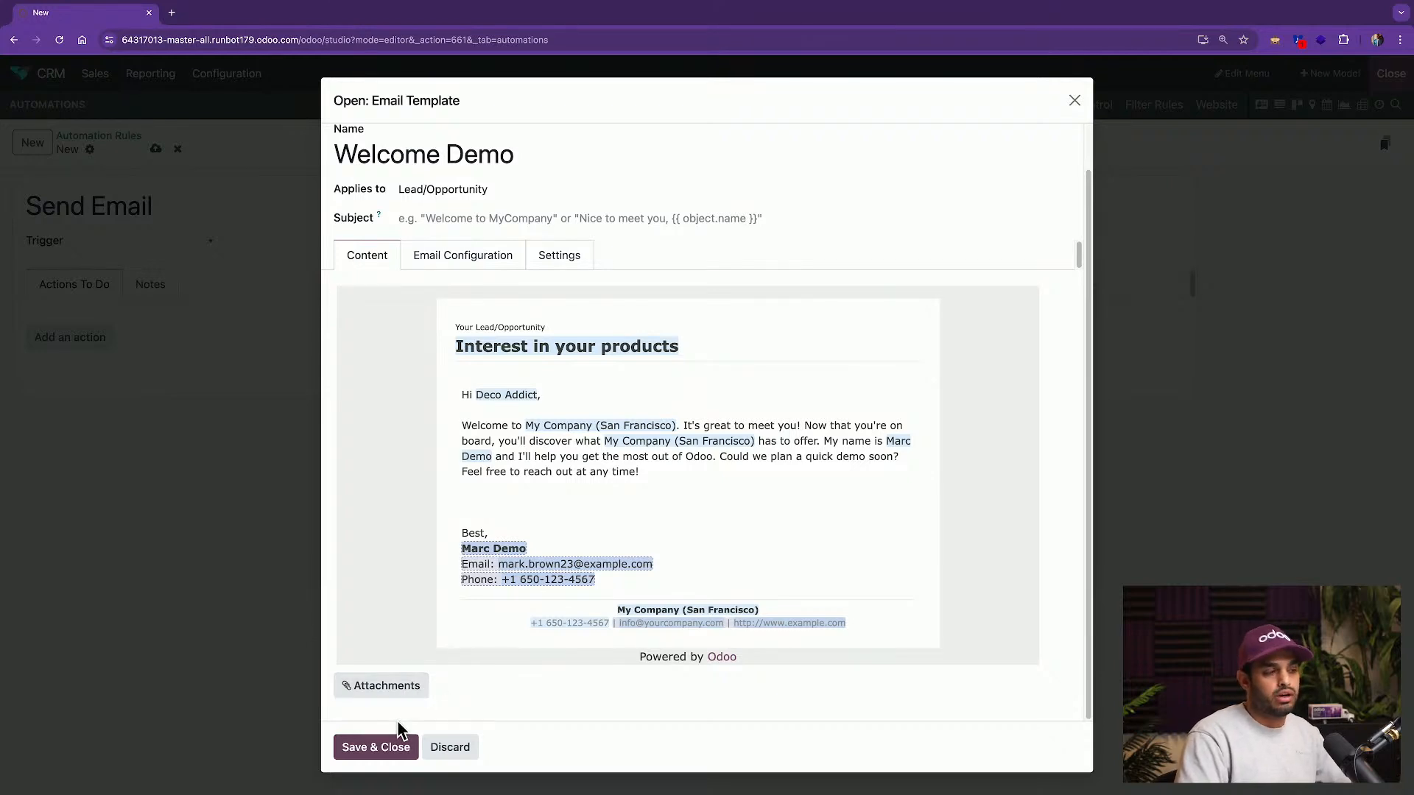
click(385, 744)
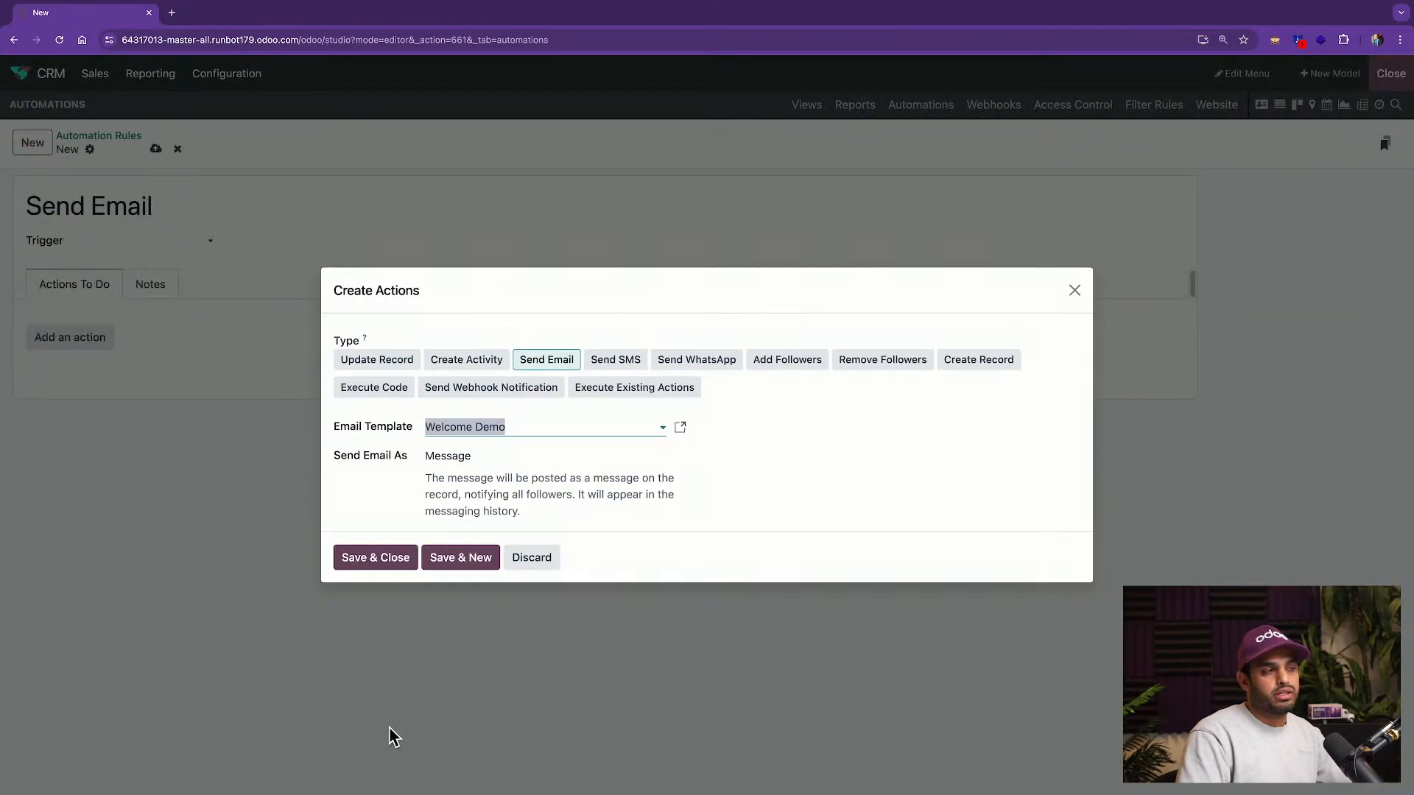
click(400, 561)
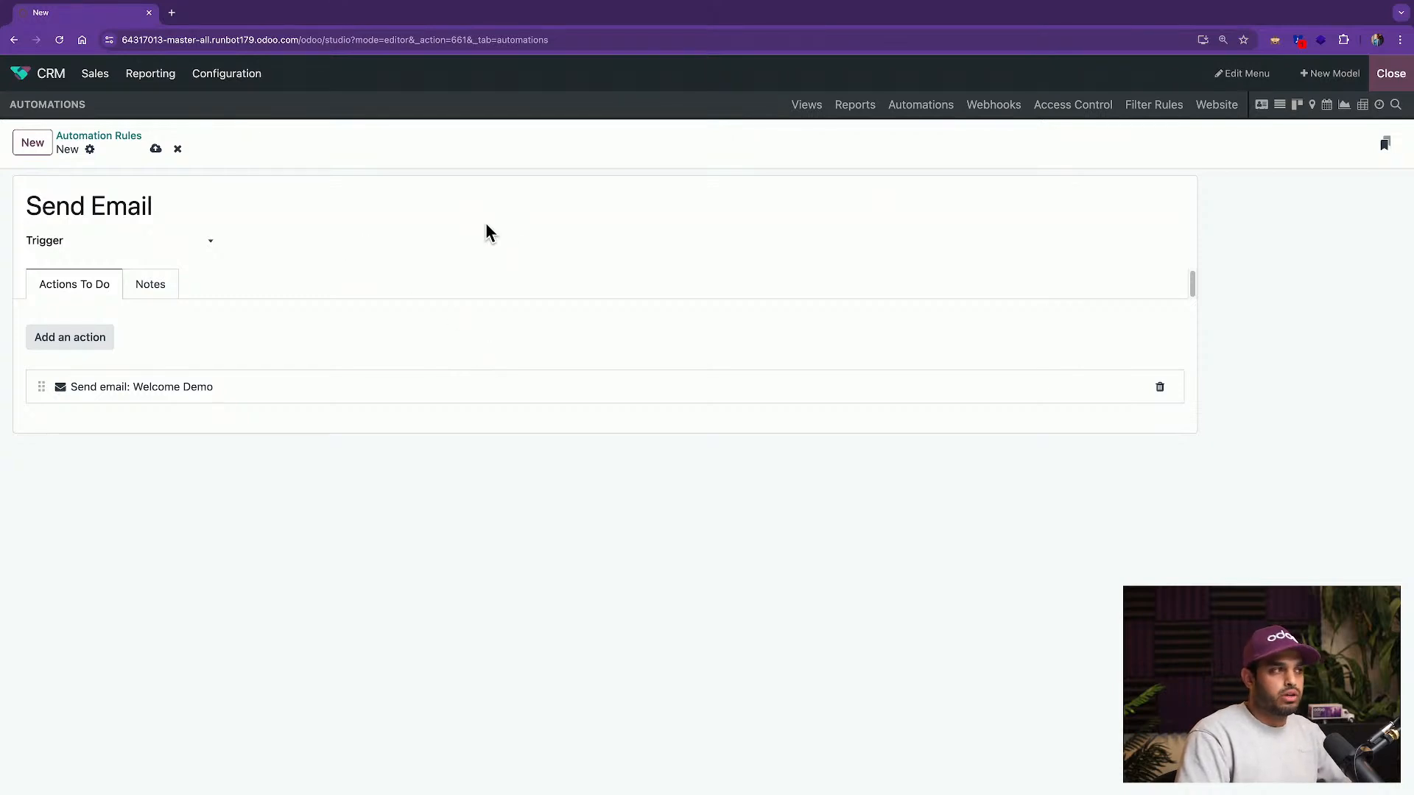
Discard the unsaved "Send Email" automation rule.
click(1061, 120)
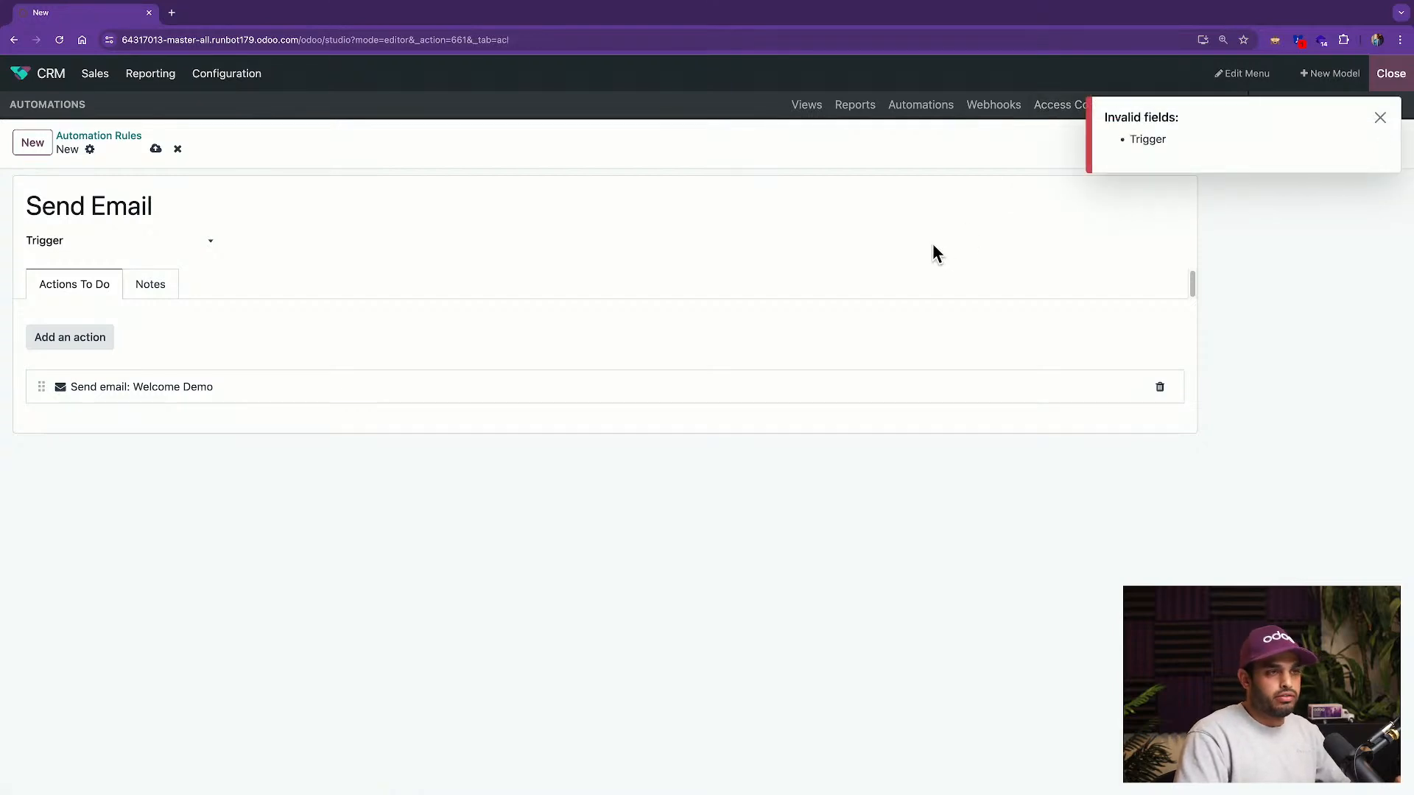
click(1378, 120)
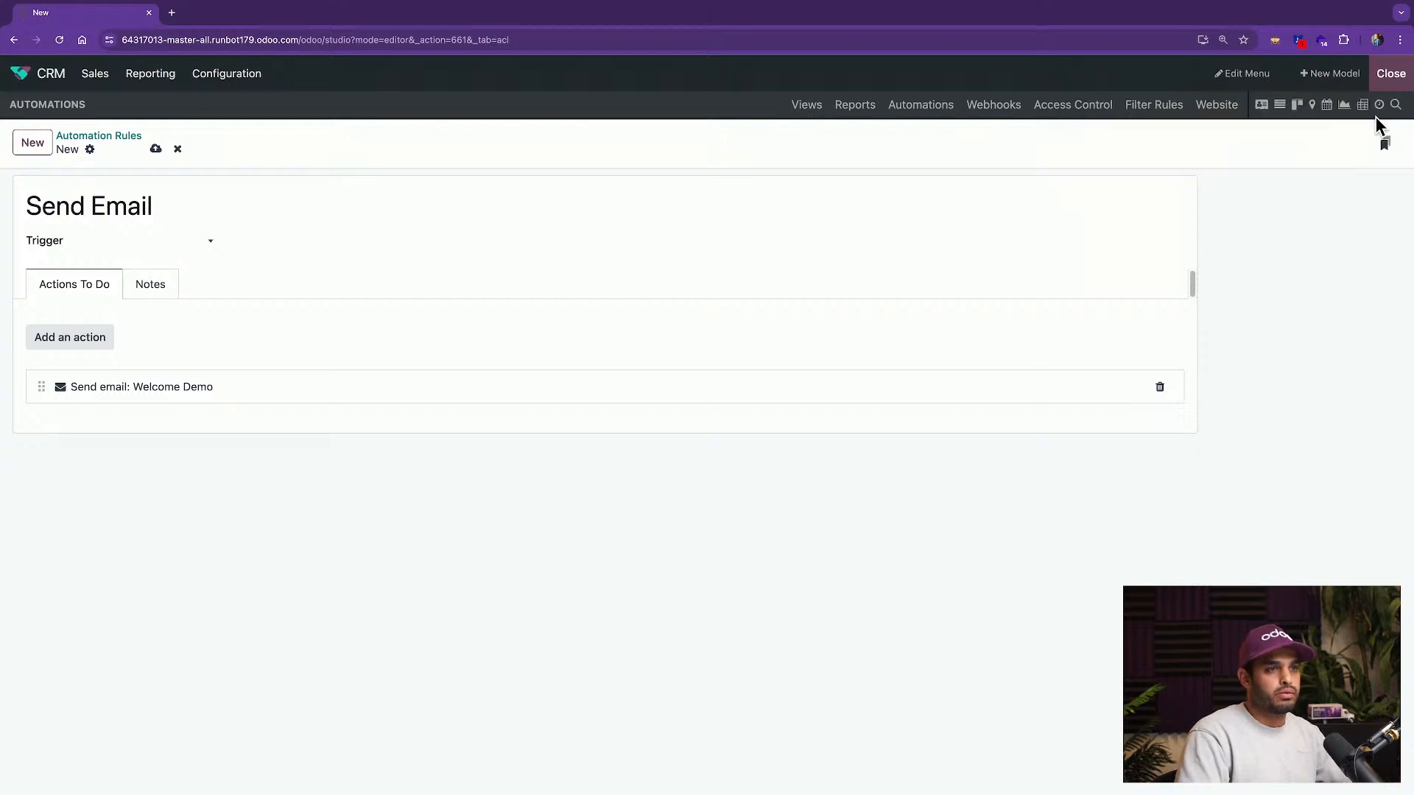
click(176, 151)
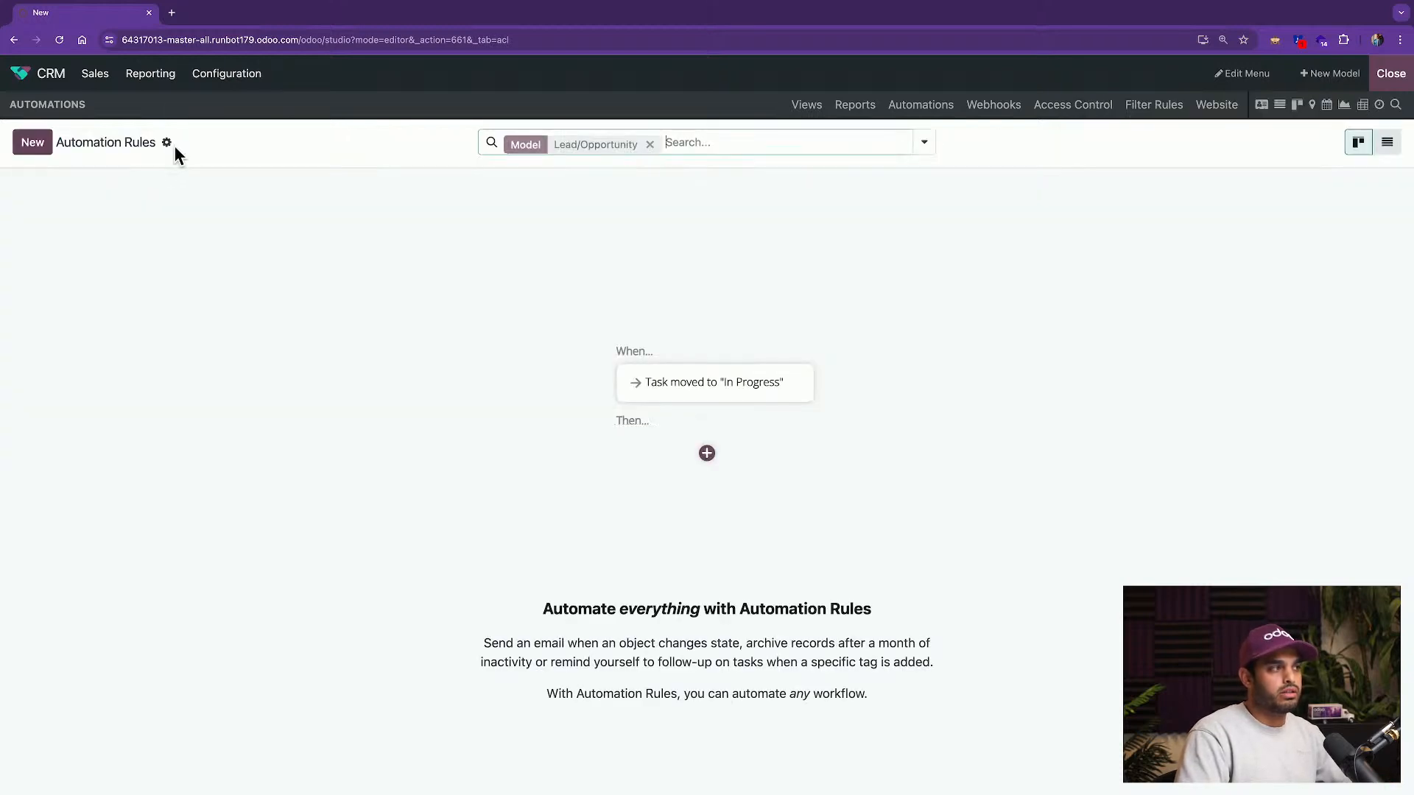
Review the access control lists for the Lead/Opportunity model and leave Studio.
click(1059, 116)
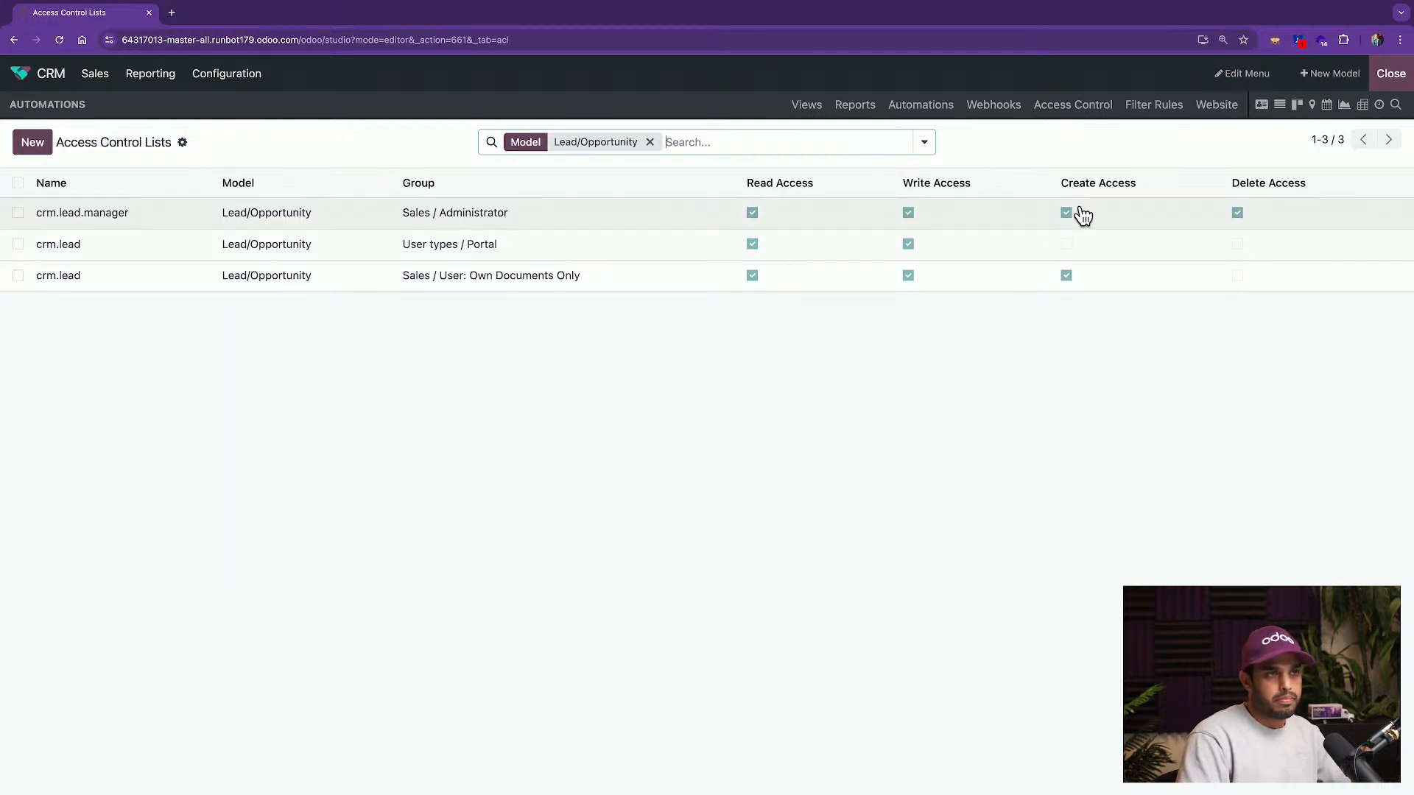
click(1391, 74)
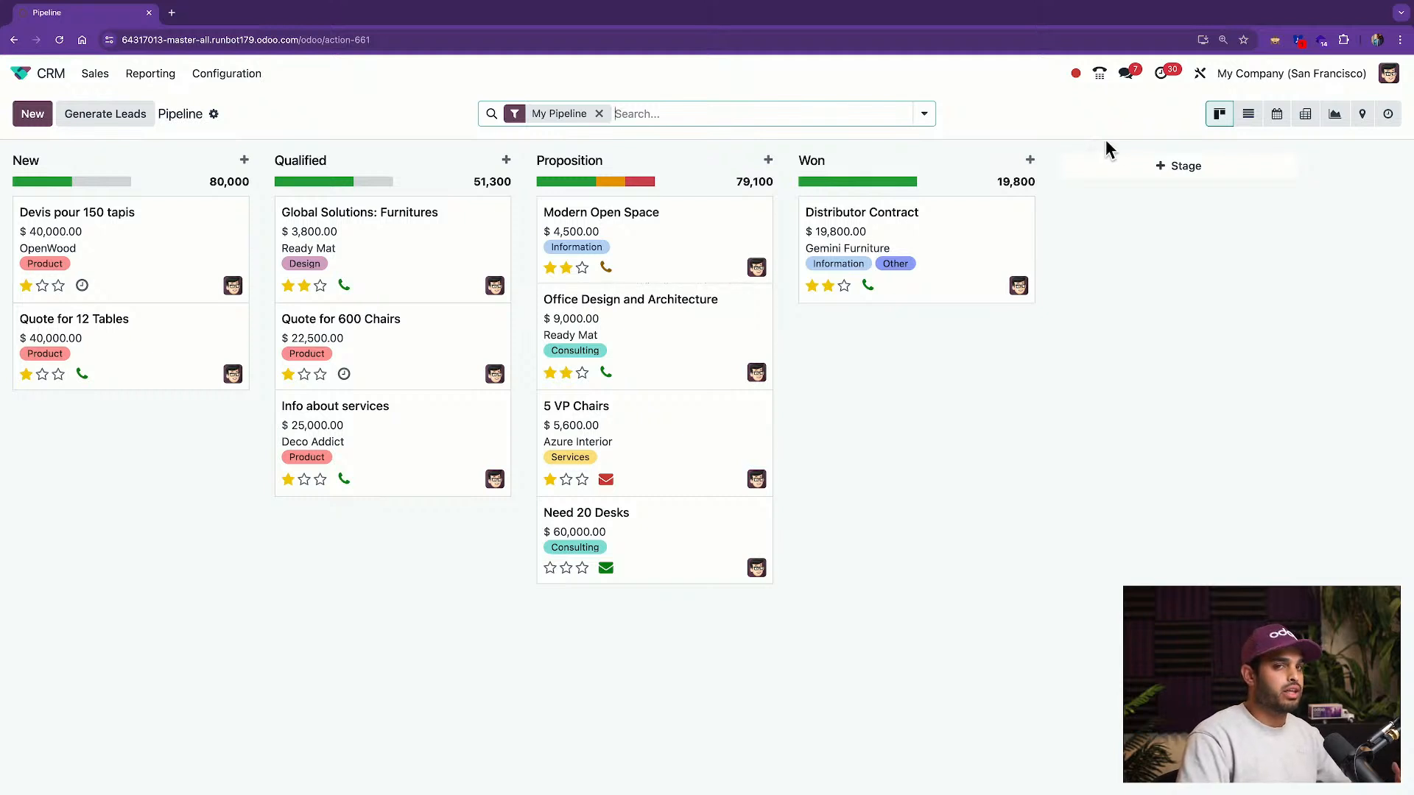
Make List the default view of the CRM Pipeline in Studio.
click(1200, 74)
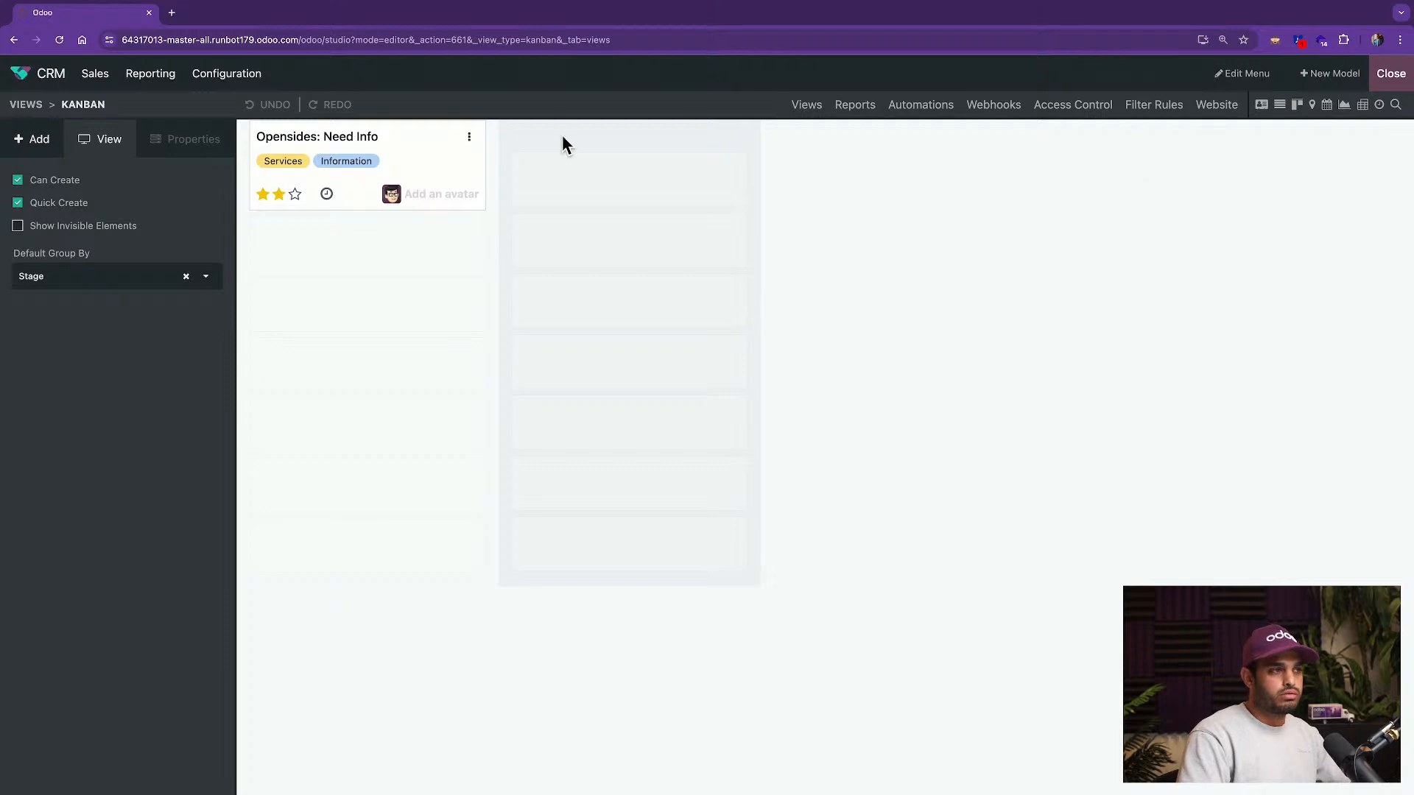
click(808, 105)
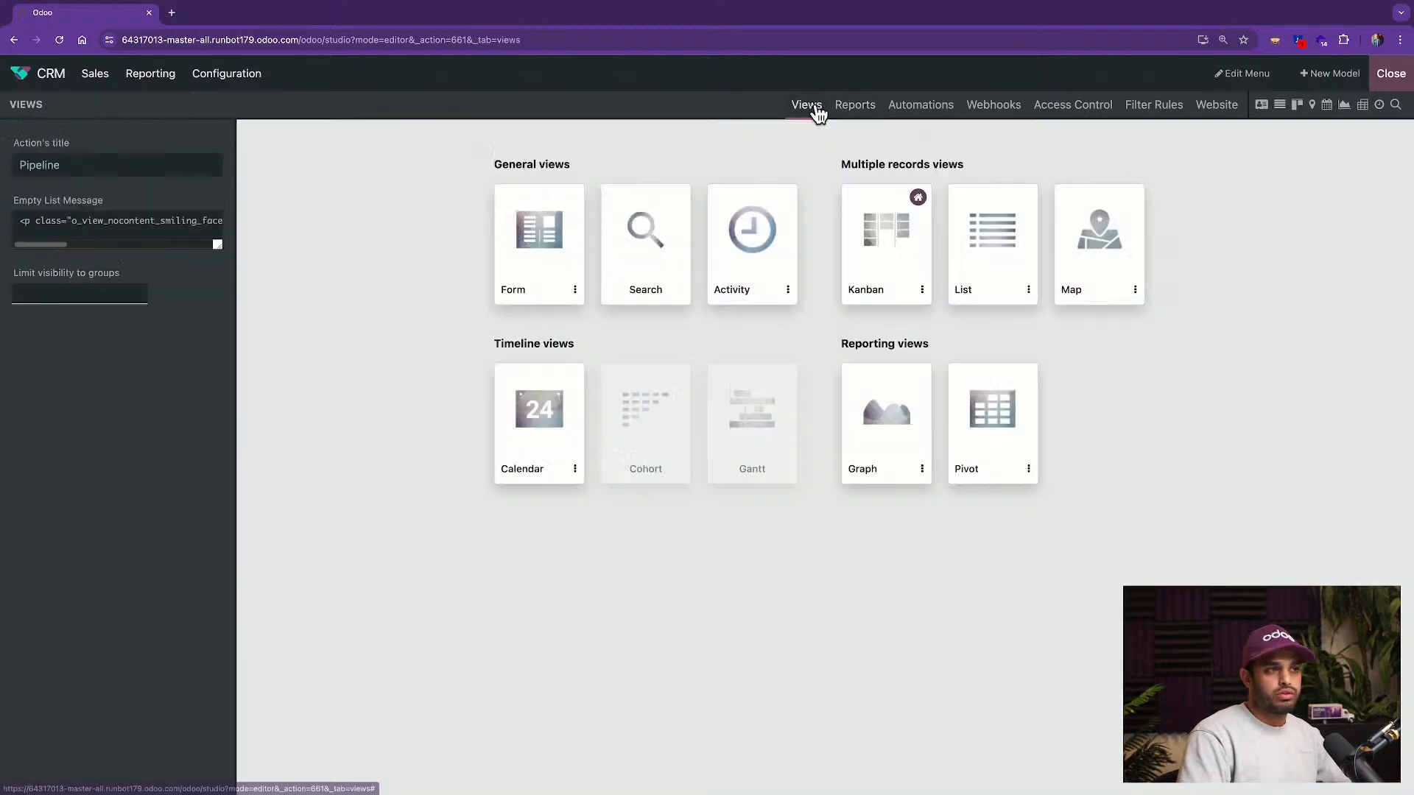
click(1028, 290)
click(1041, 323)
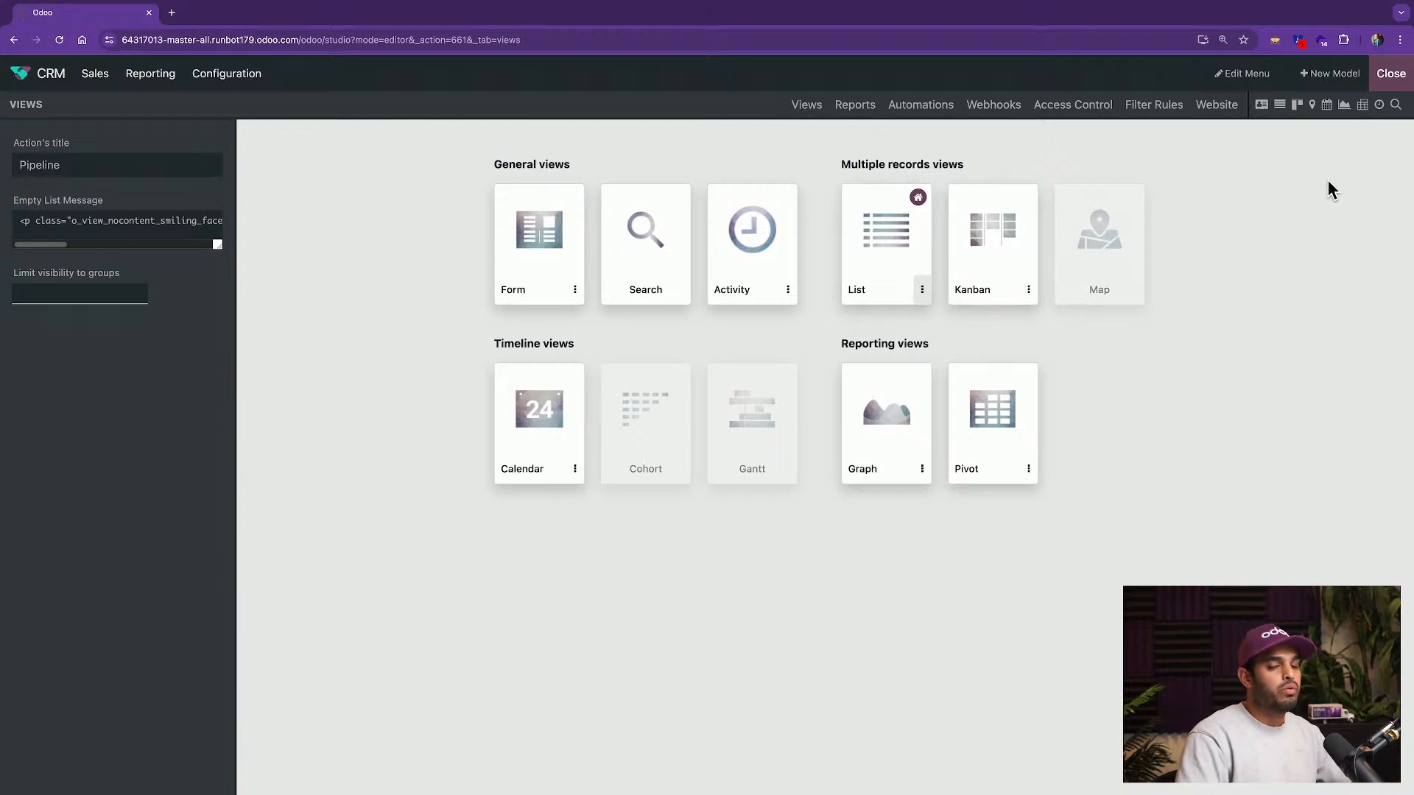
Leave Studio, view the Modern Open Space opportunity from the pipeline list, and return to the list.
click(1389, 75)
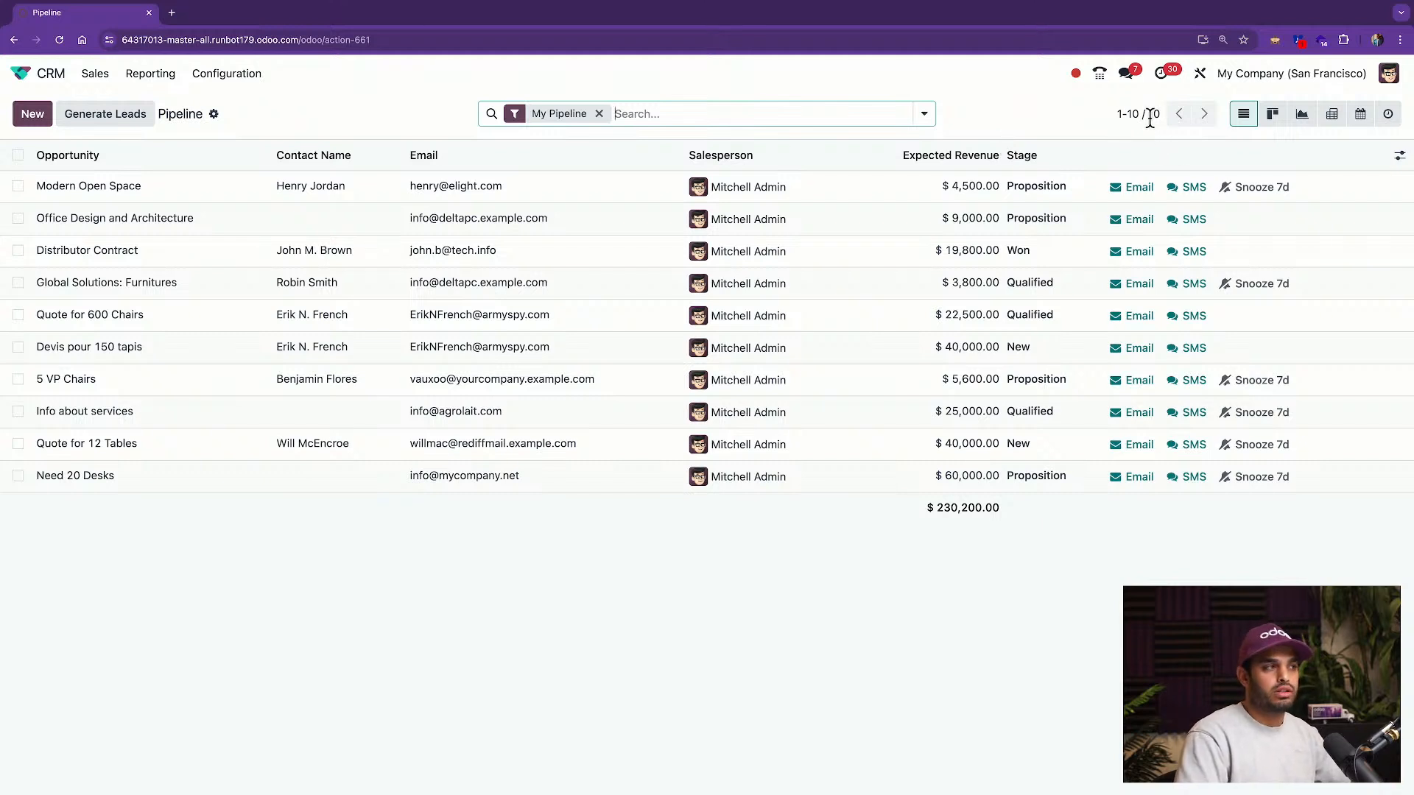
click(272, 181)
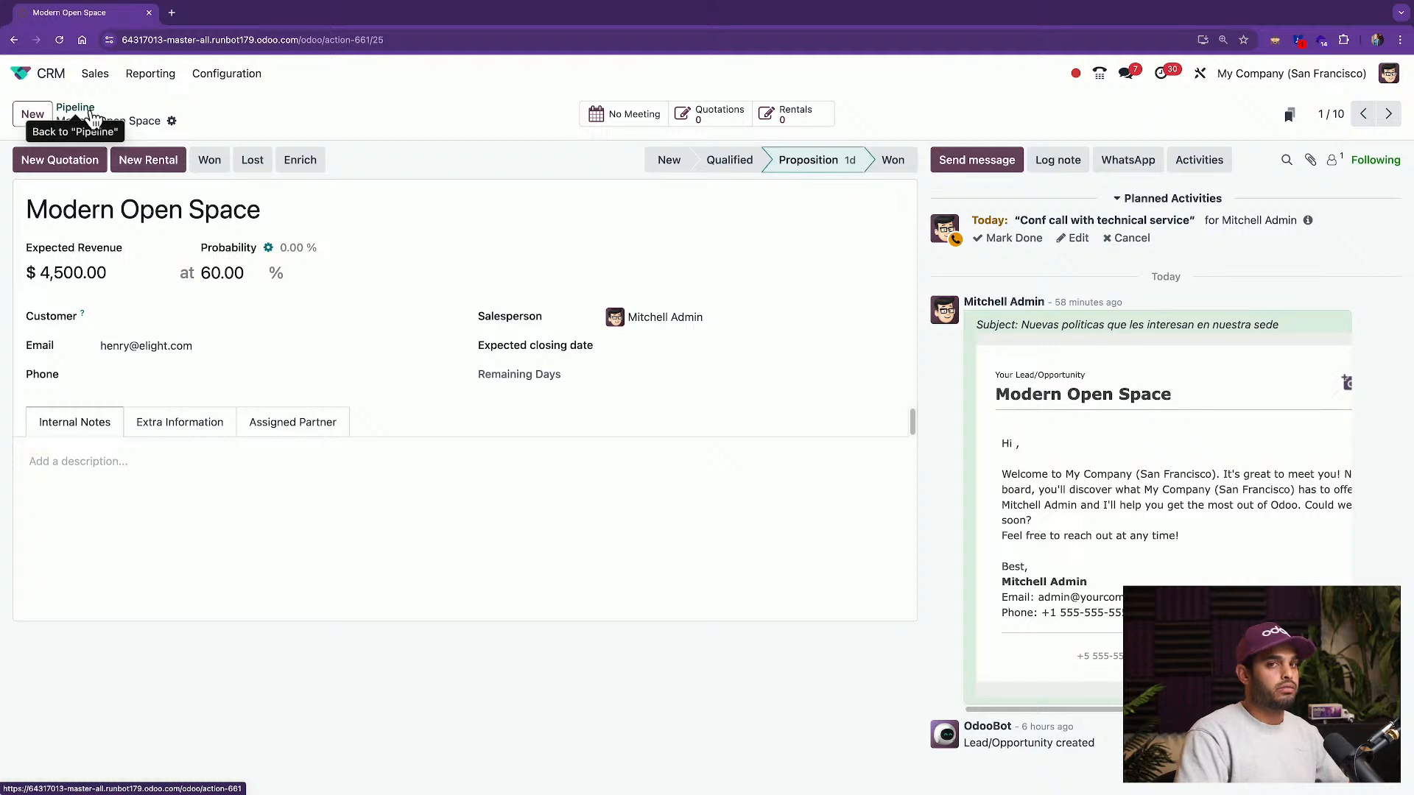
click(76, 108)
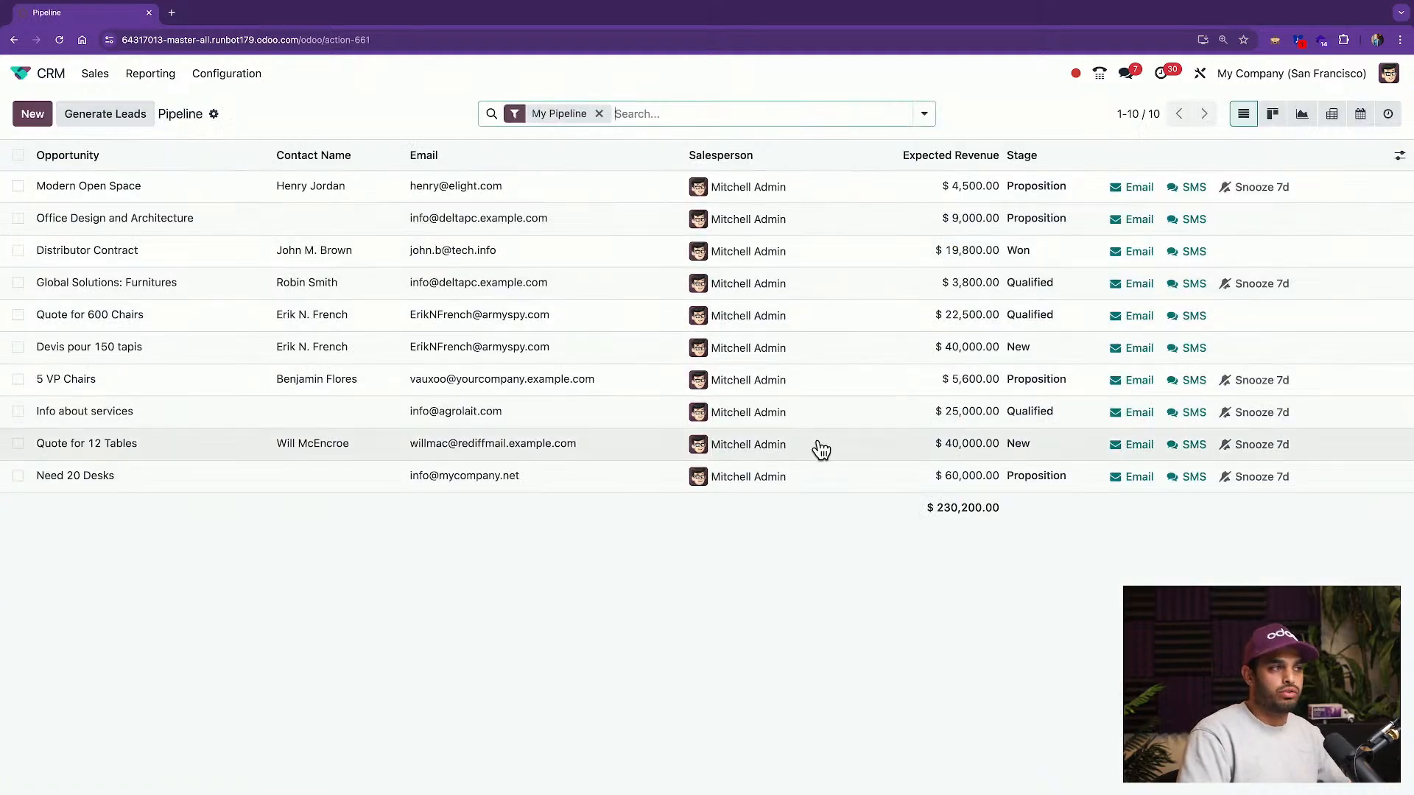
Add the existing Expected Closing Date field as a column between Email and Salesperson in the pipeline's list view using Studio.
click(1399, 157)
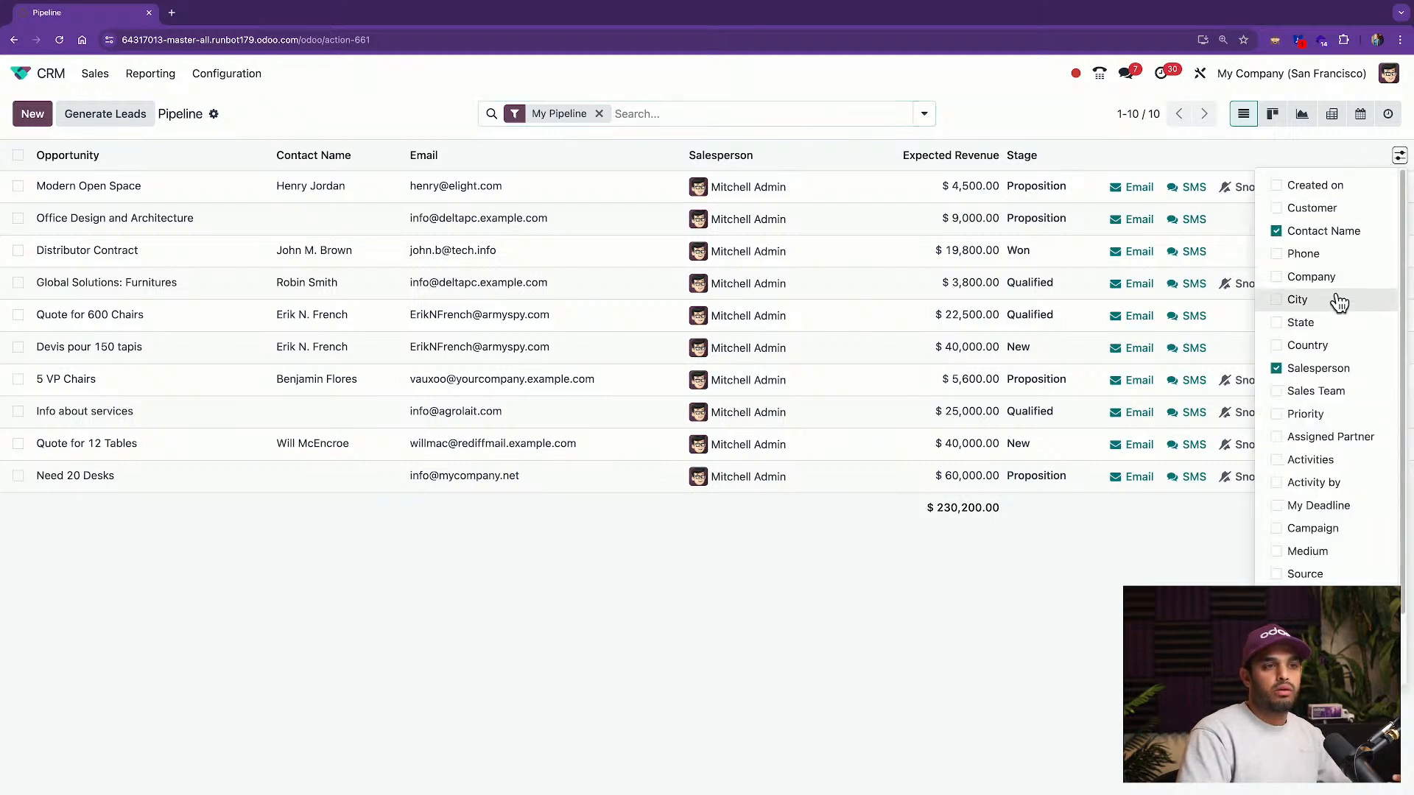
scroll(1335, 276, down, 1)
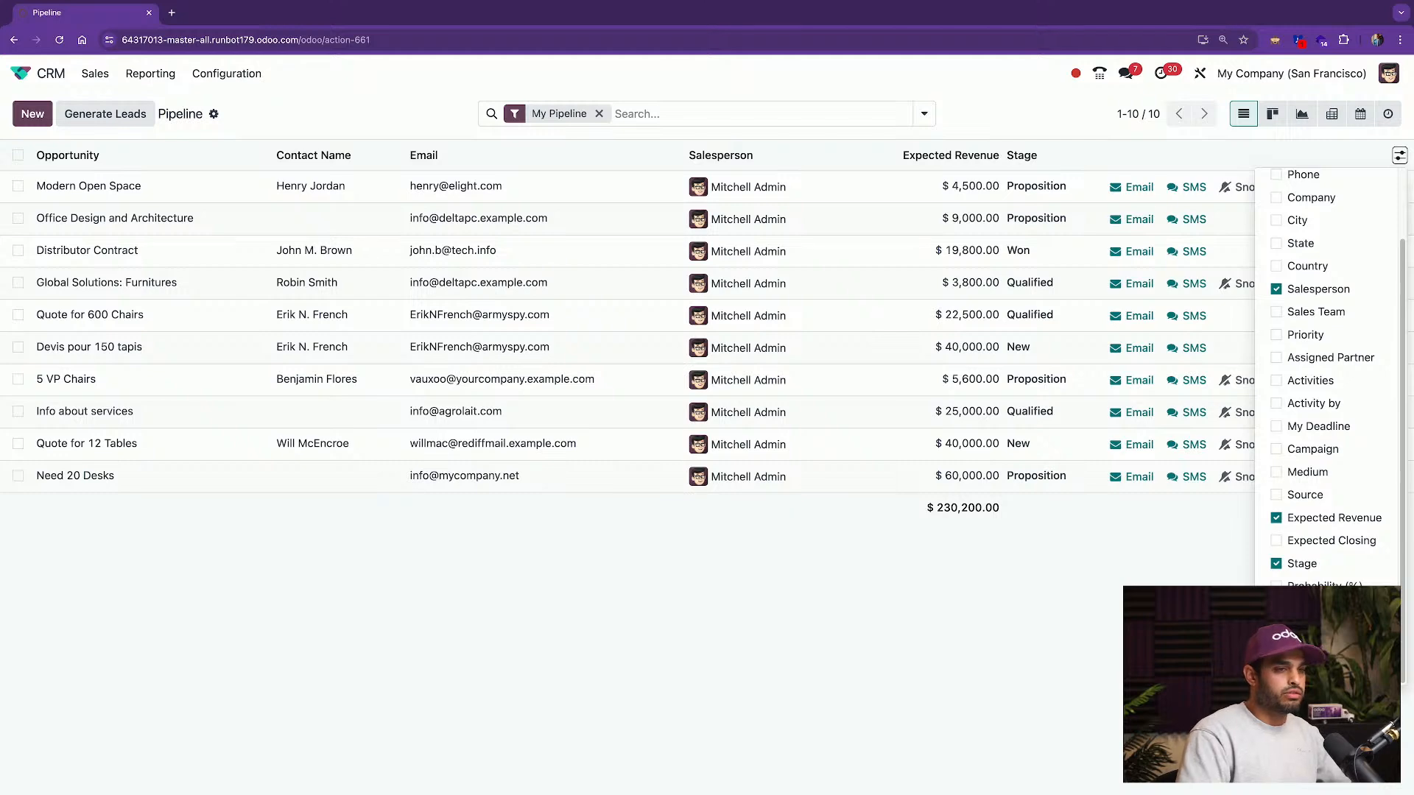
click(1326, 660)
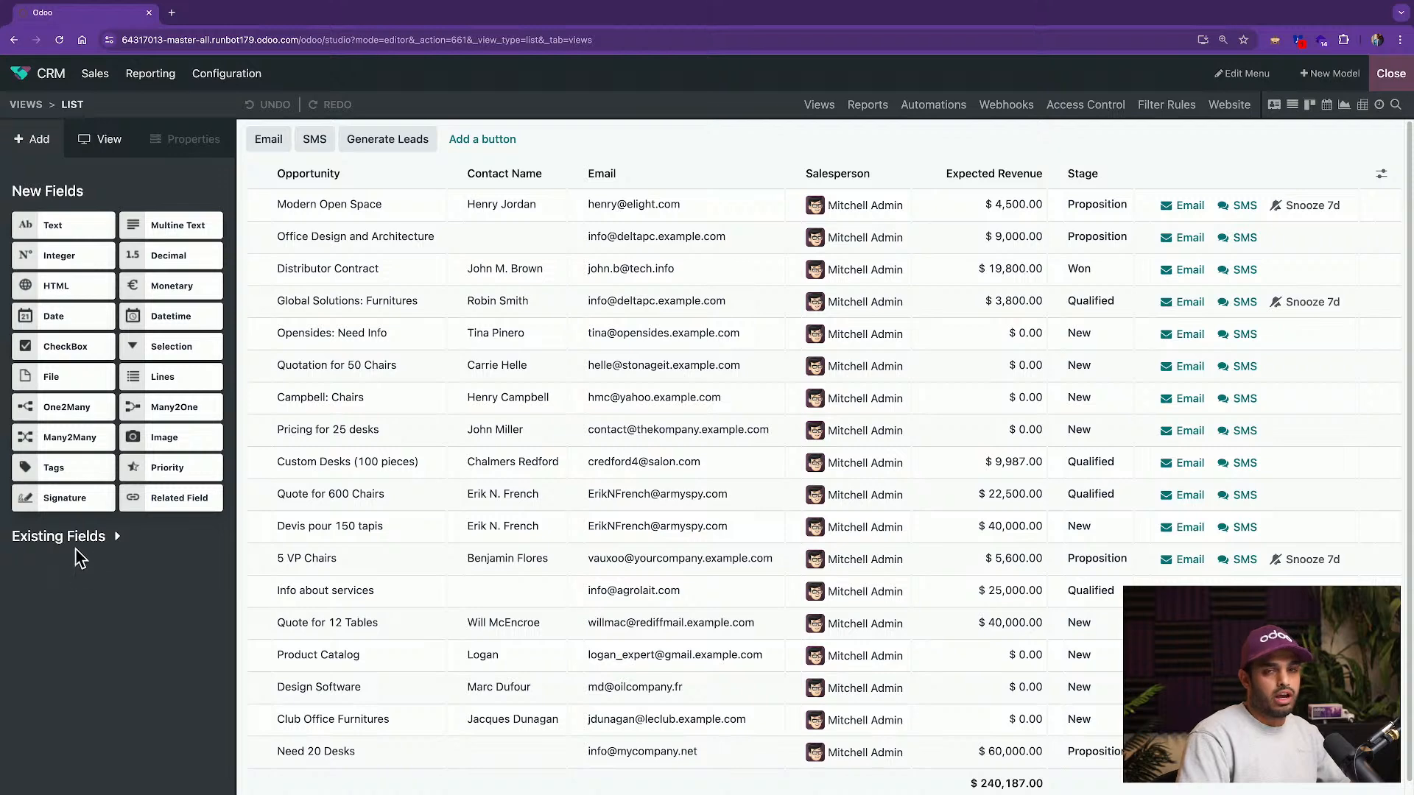
click(119, 543)
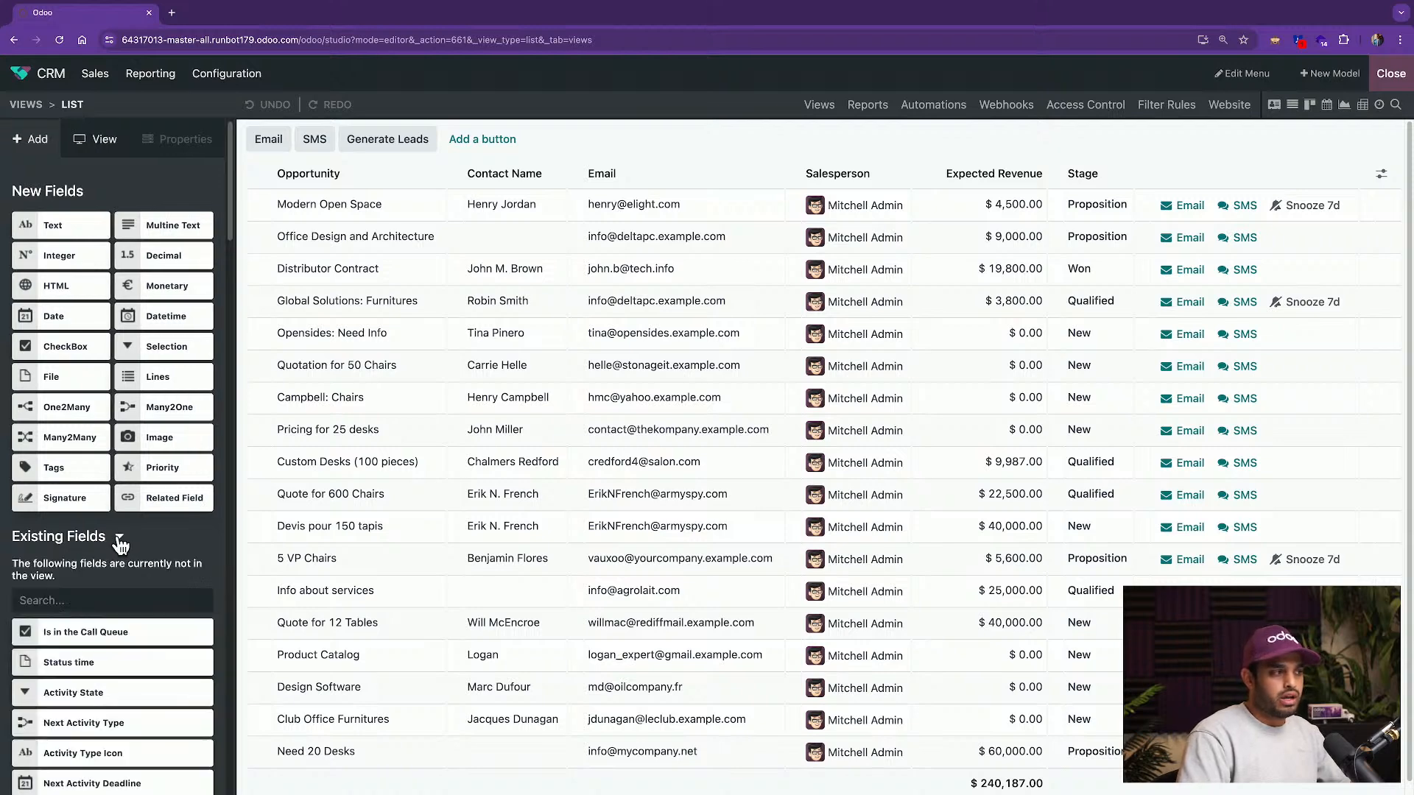
click(106, 598)
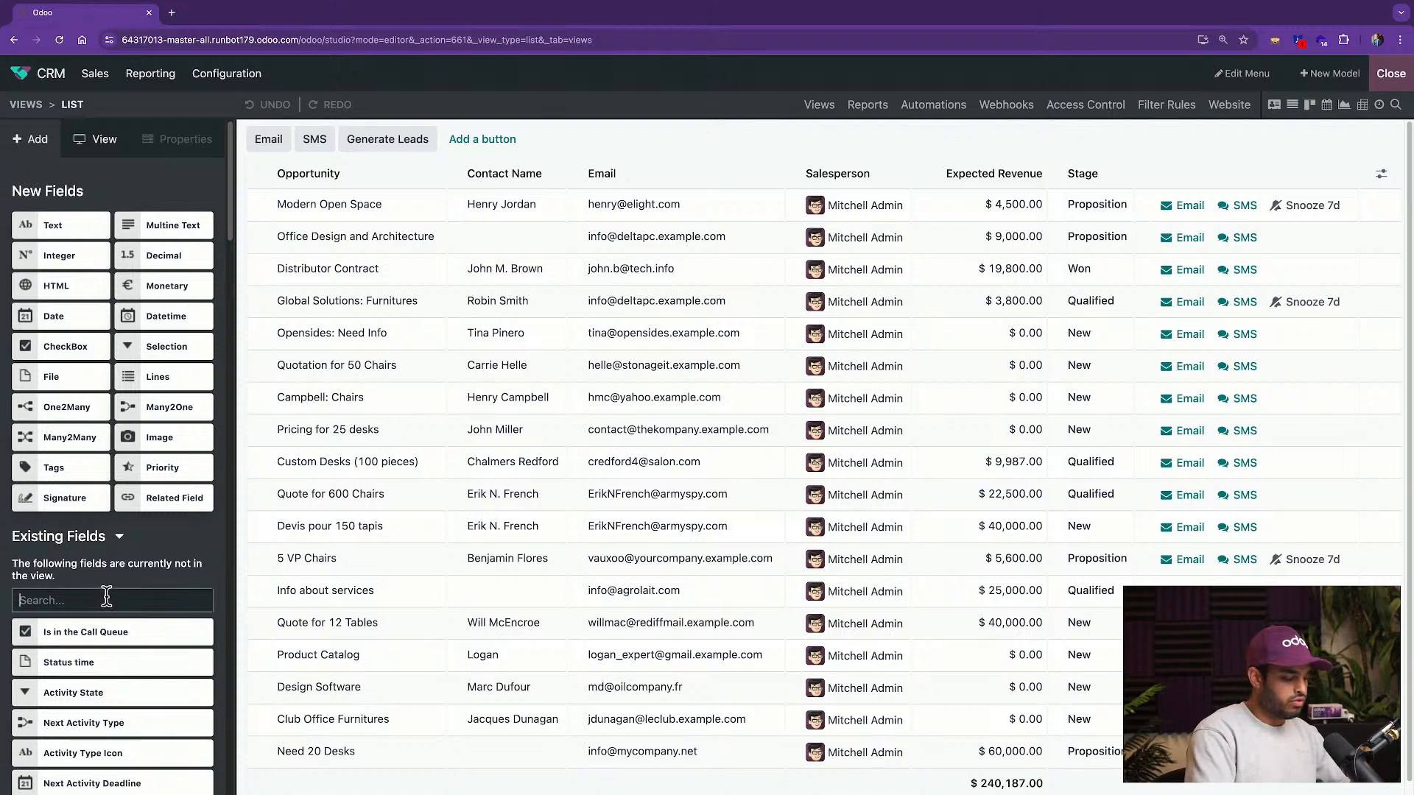
text(exp)
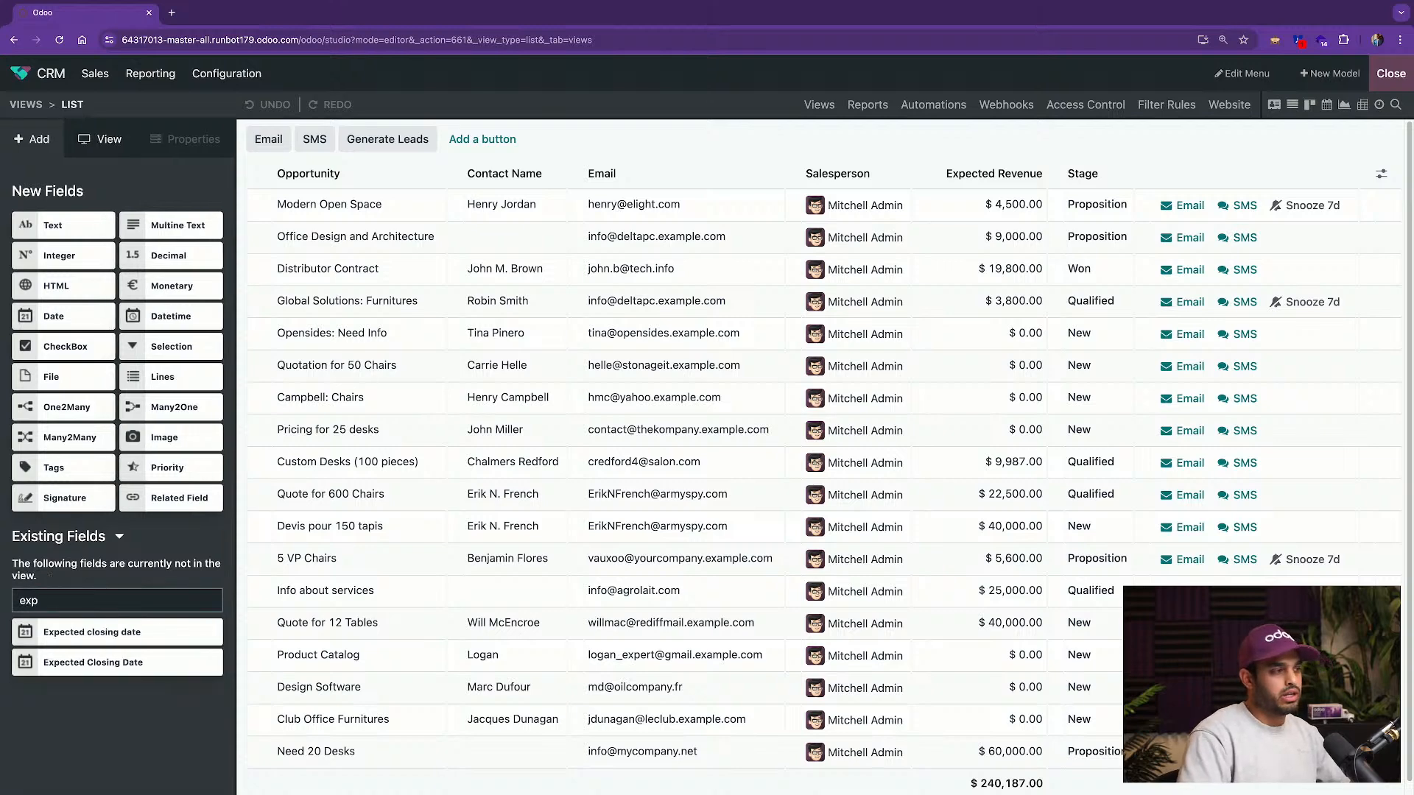
drag(86, 663, 784, 169)
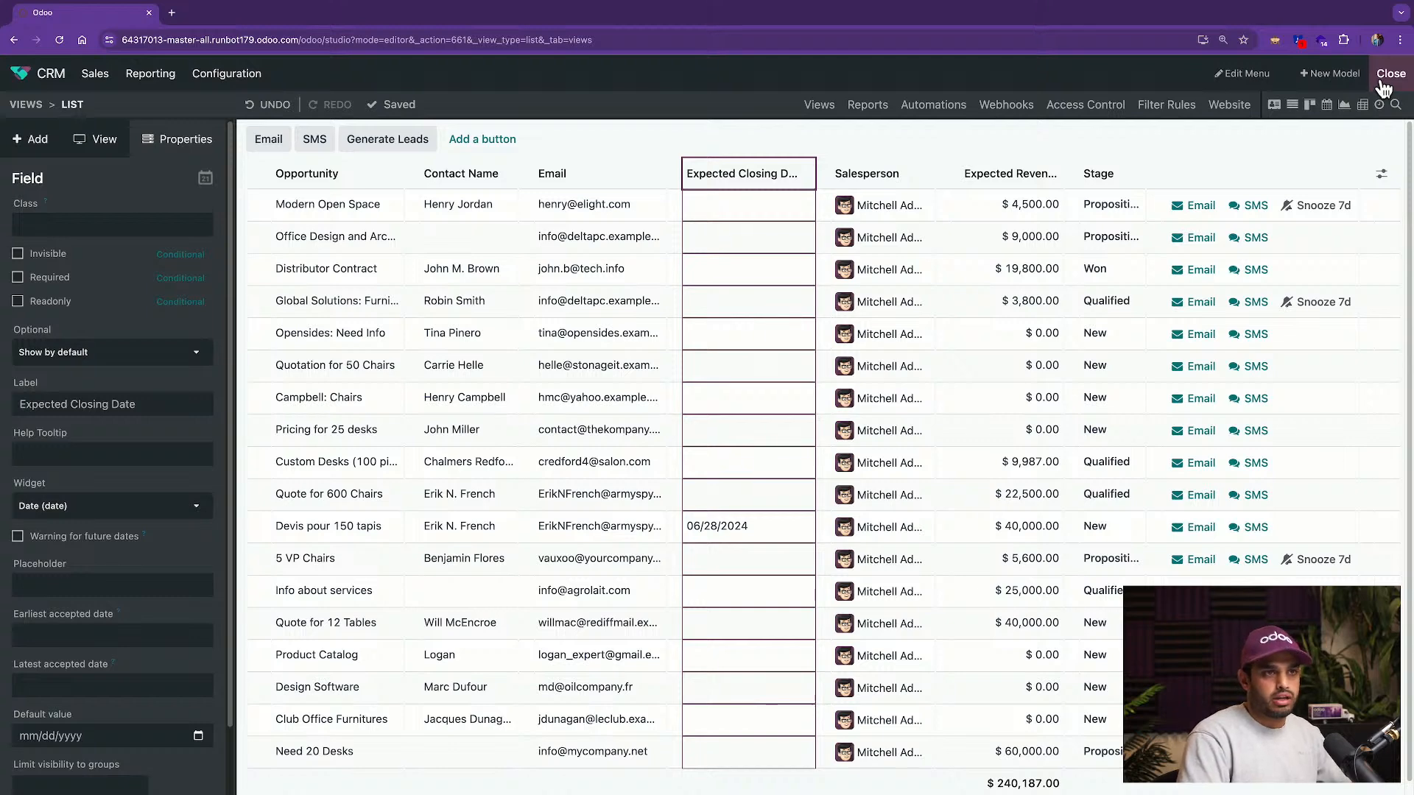
Leave Studio and reopen the CRM app from the home screen to check the default pipeline list.
click(1384, 77)
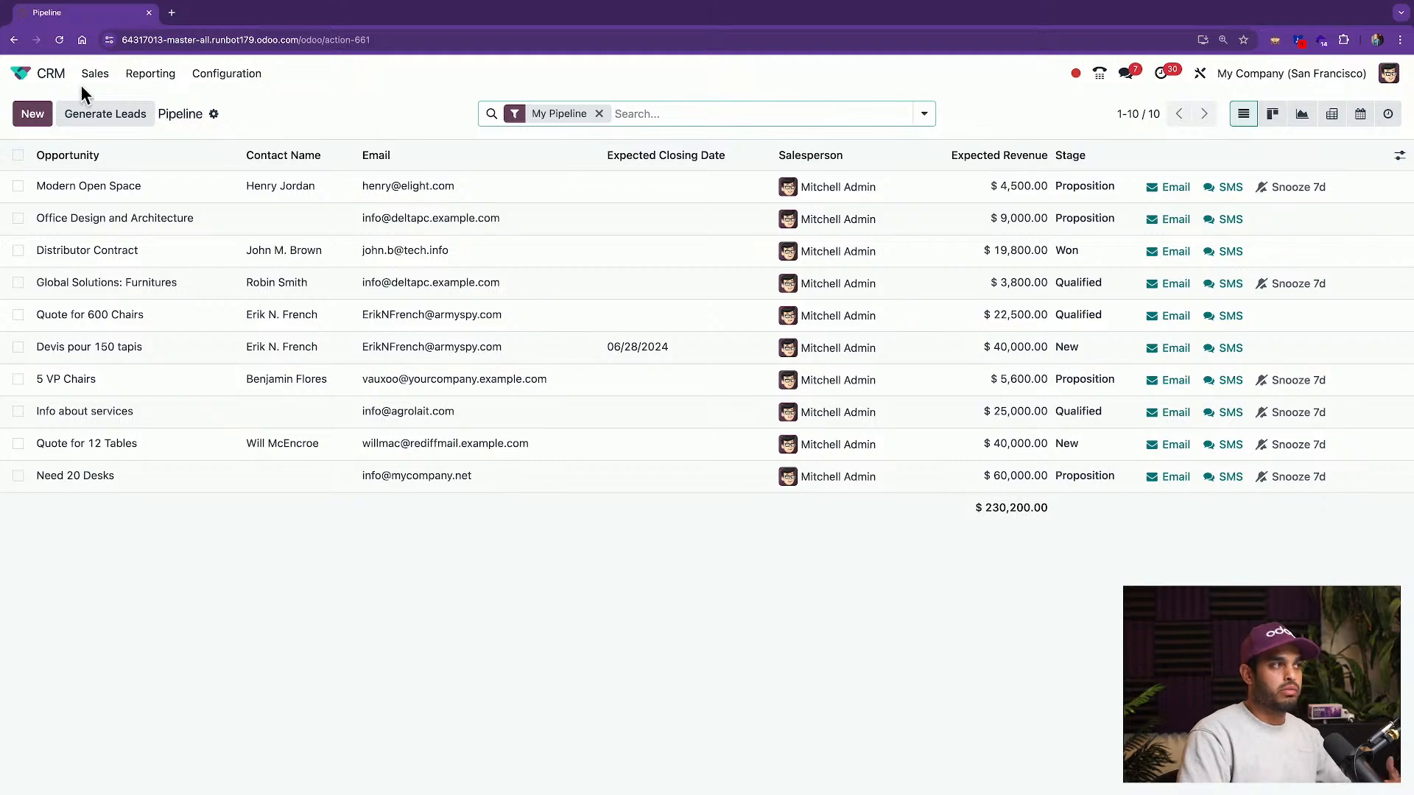
click(51, 78)
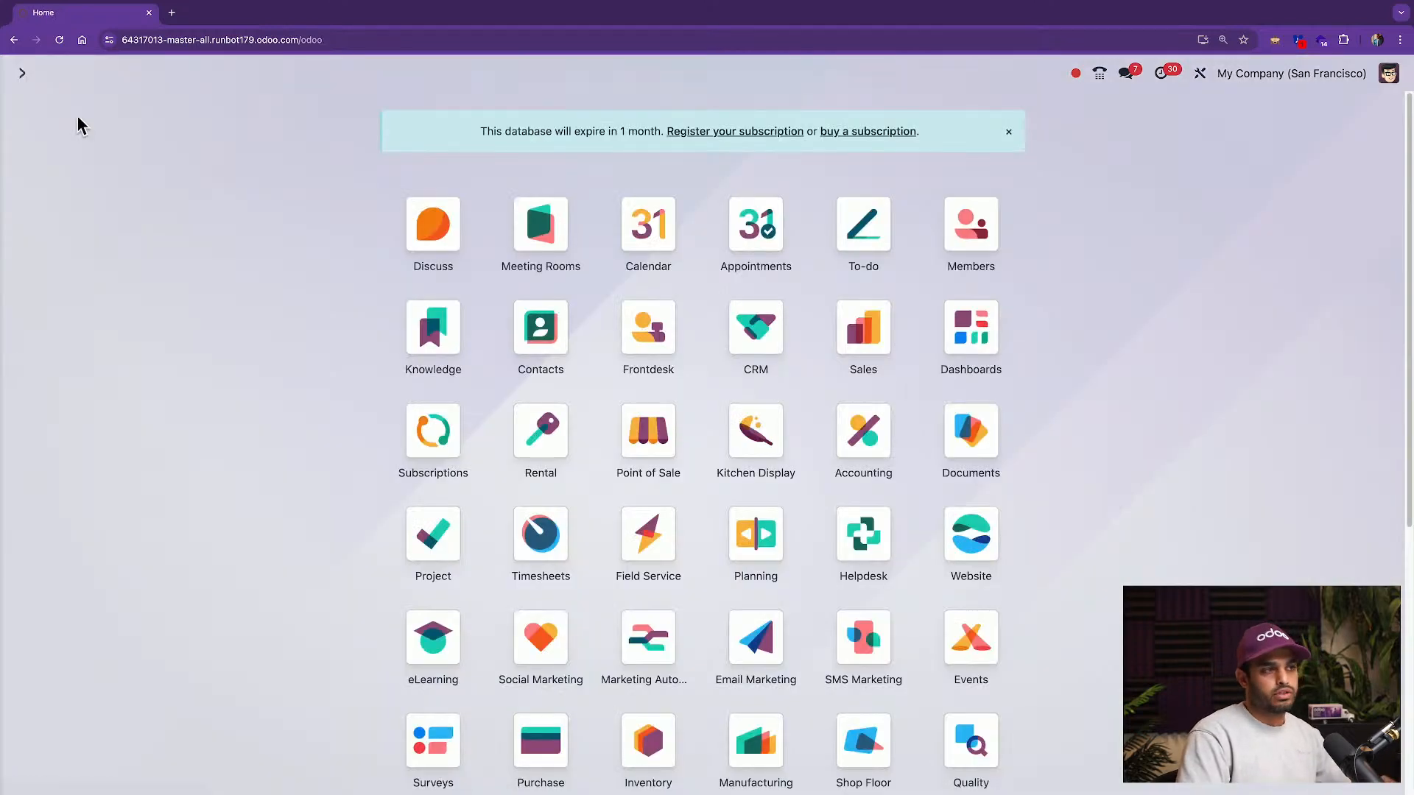
click(772, 346)
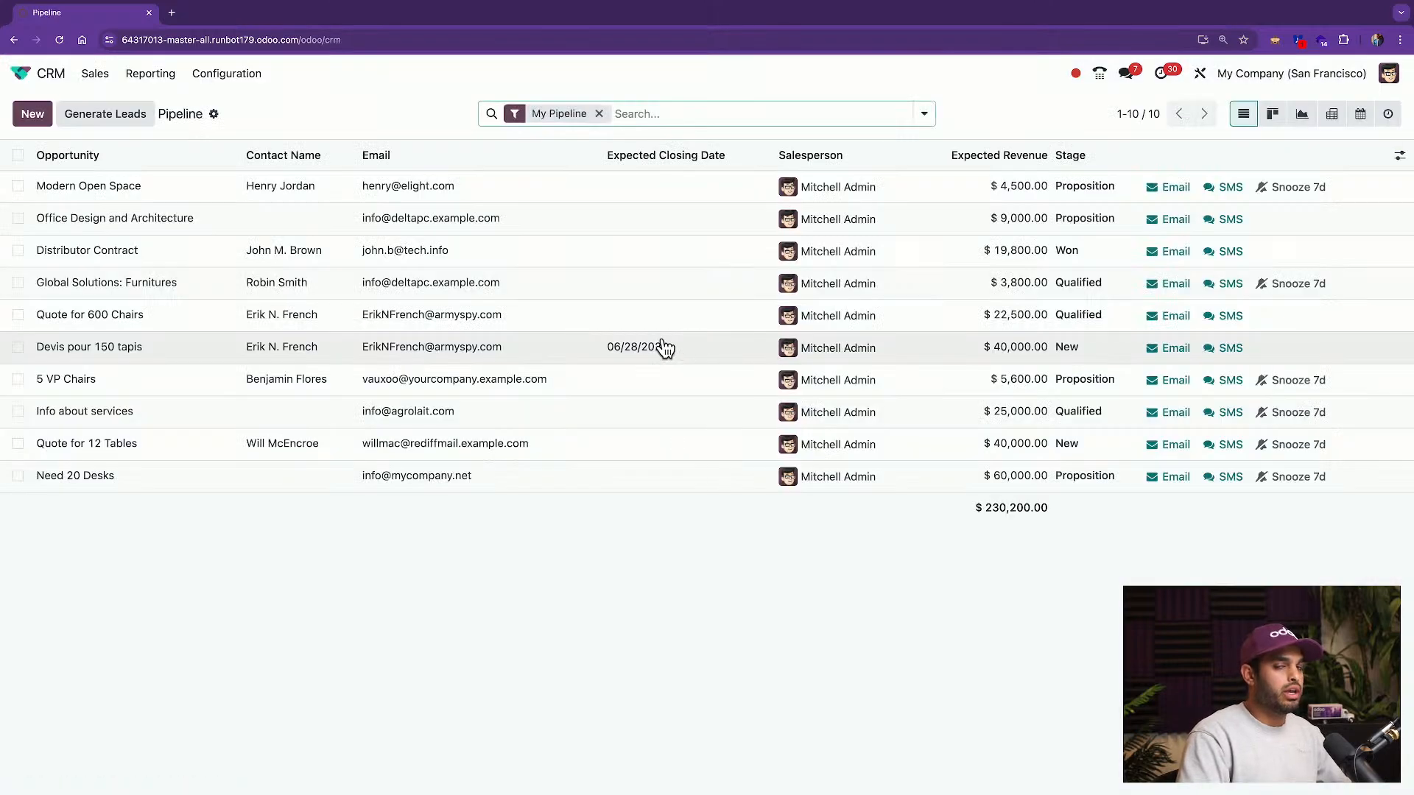